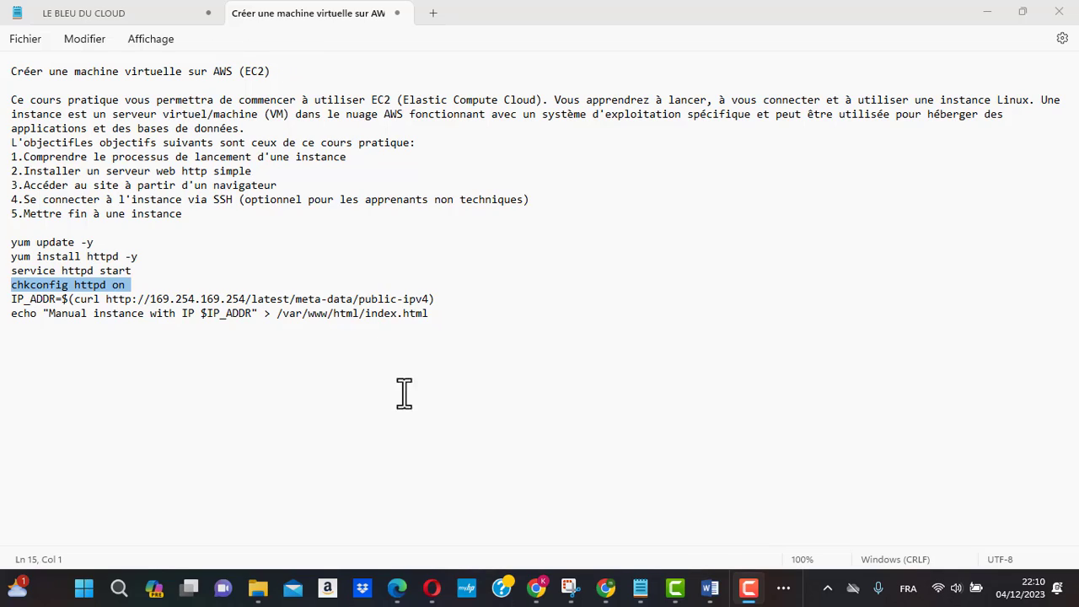
Step: Switch to the AWS console in Chrome and open the EC2 service by searching for "ec2"
mouse_move(539, 590)
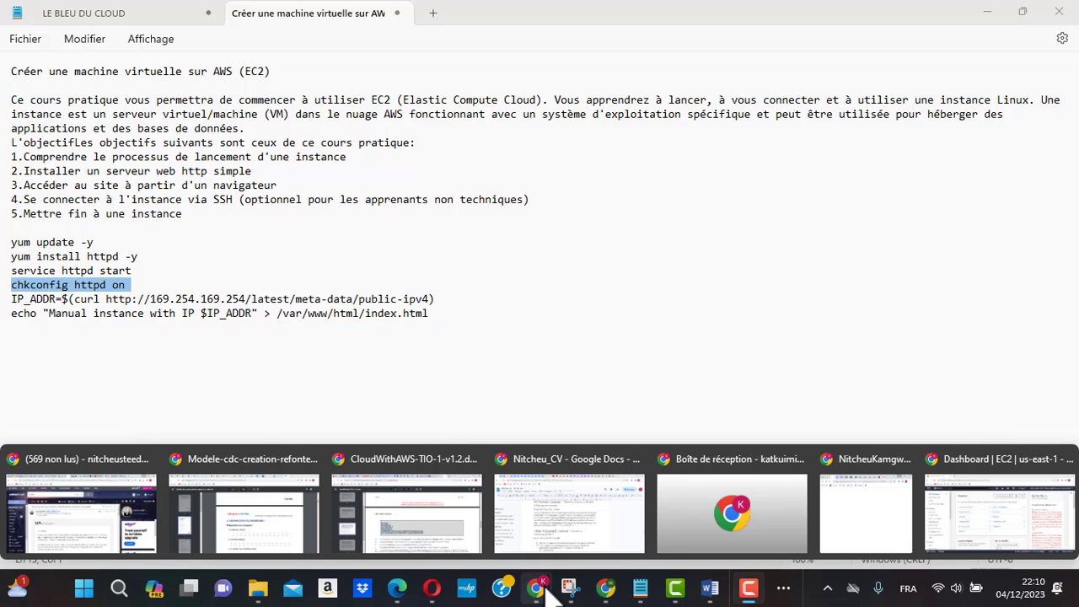
click(998, 460)
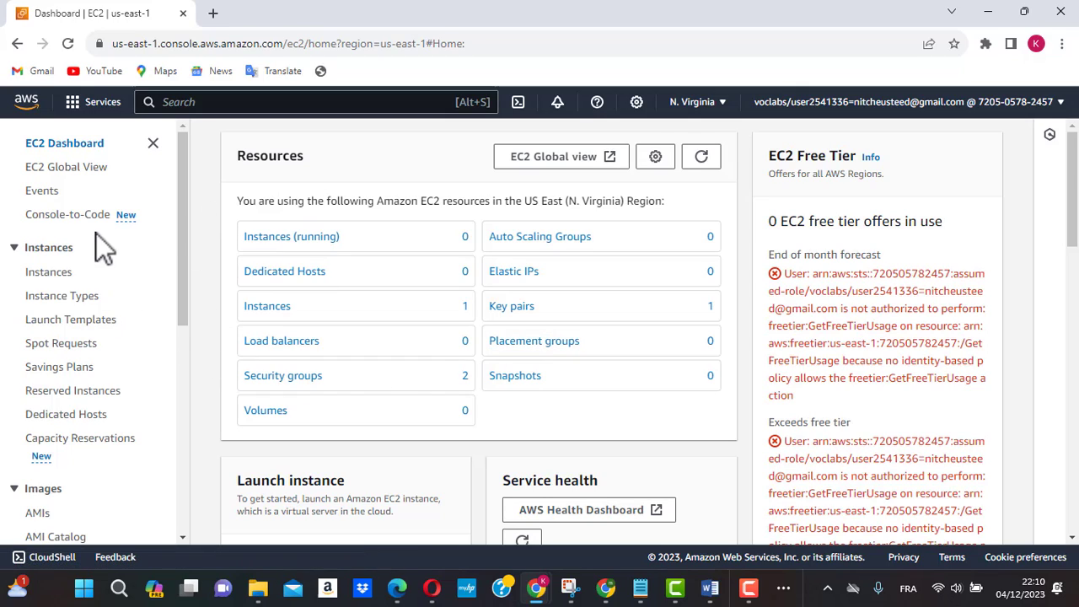
click(224, 102)
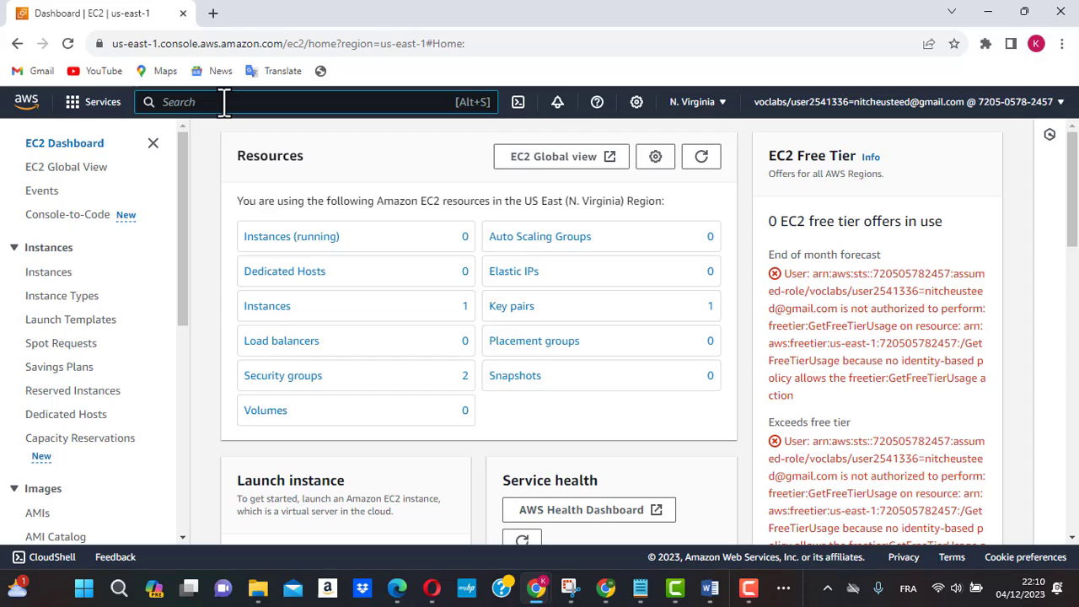
text(ec2)
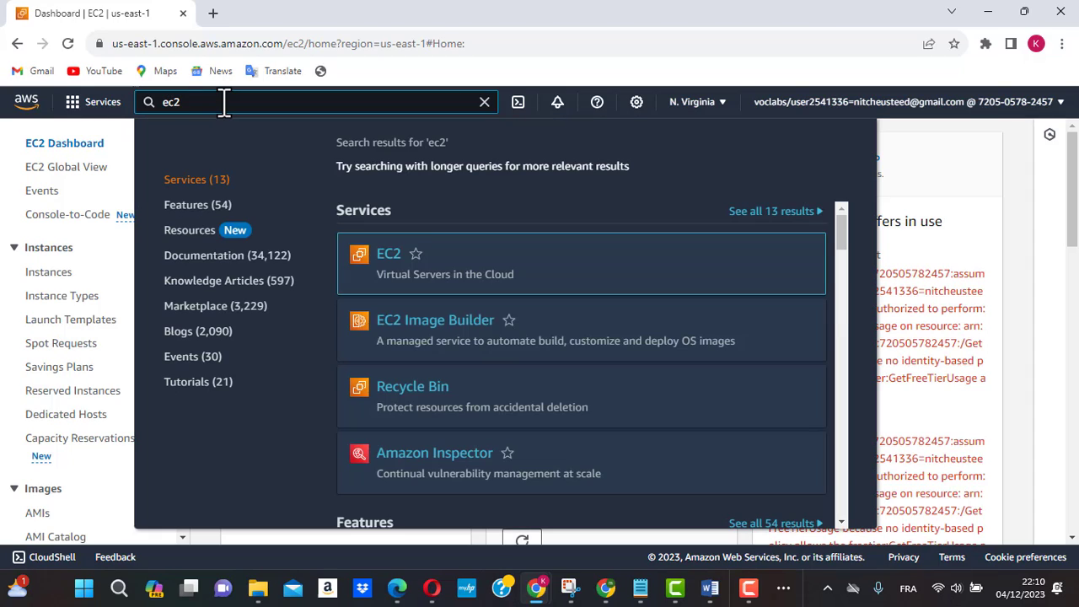
click(387, 257)
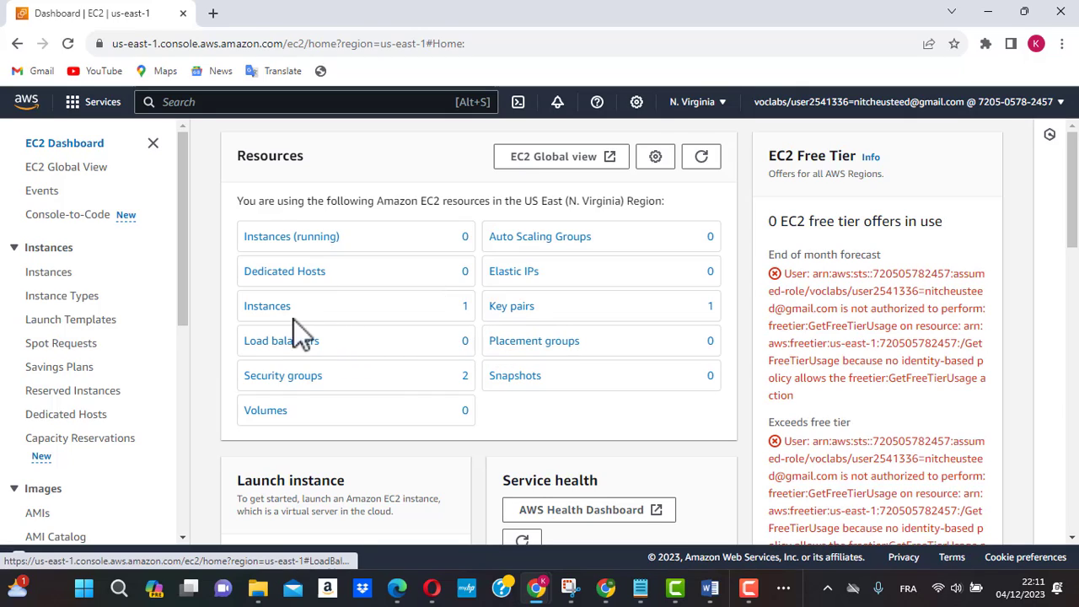
Step: Start launching a new instance from the EC2 instances list and name it Bleucloudser
click(268, 312)
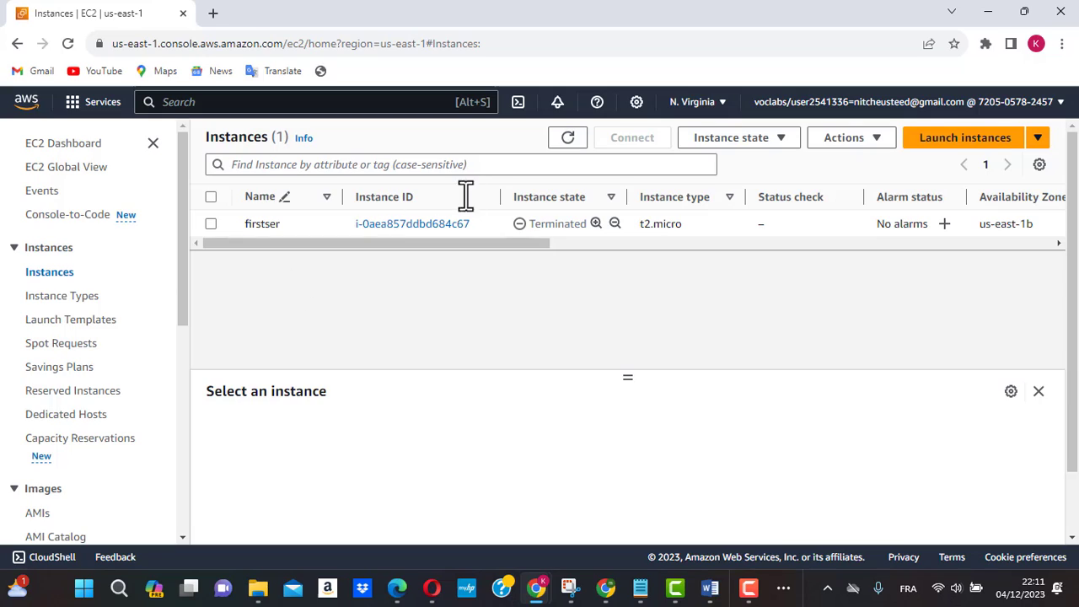
click(942, 143)
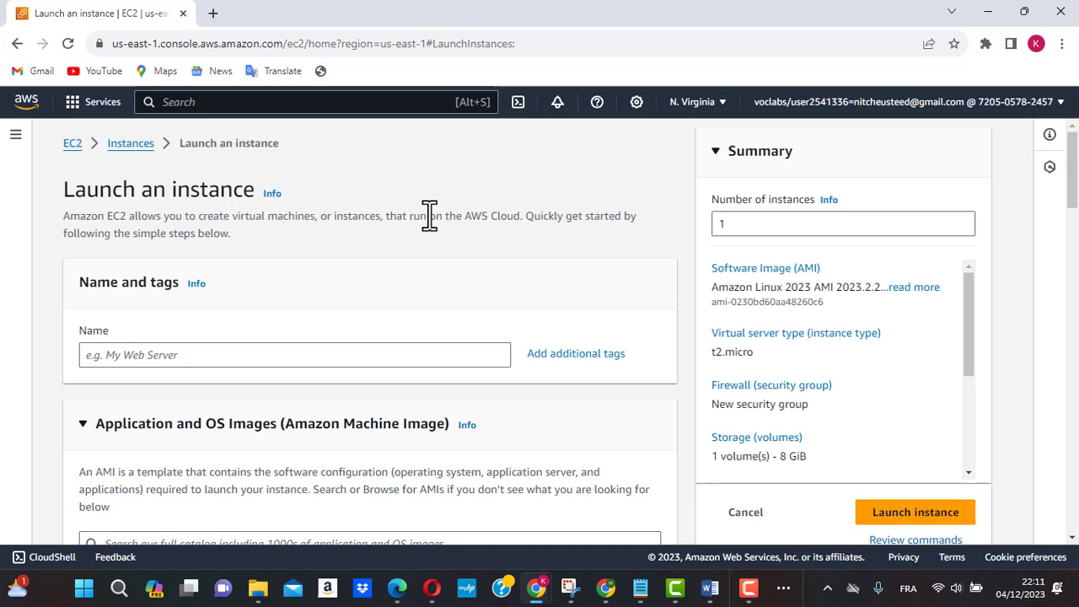
click(209, 359)
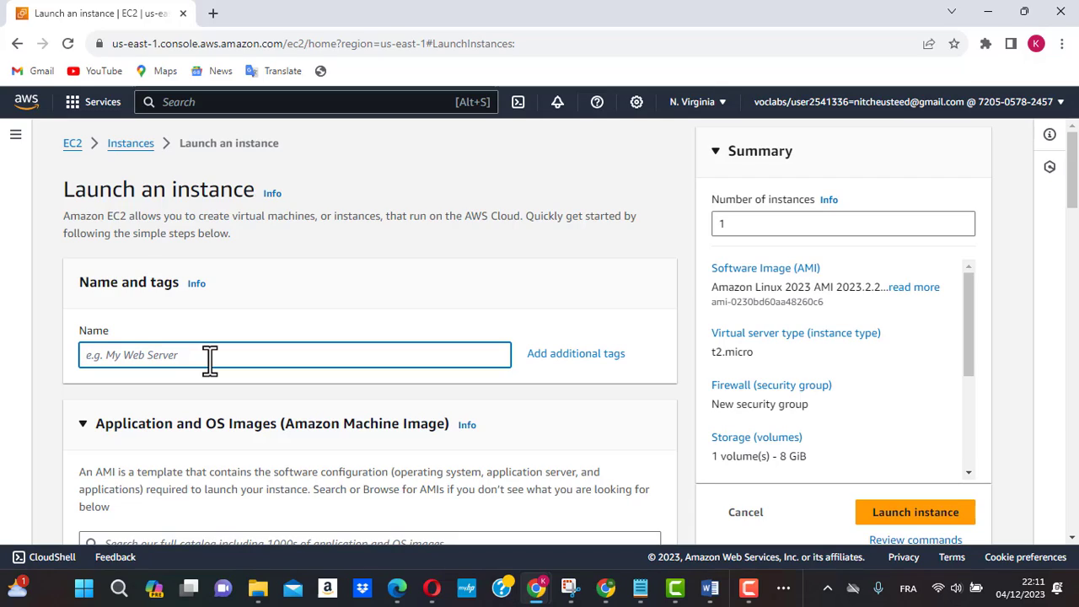
text(Bleucloudser)
Step: Choose Amazon Linux 2 AMI (HVM) - Kernel 5.10, SSD Volume Type as the instance's machine image
scroll(209, 358, down, 3)
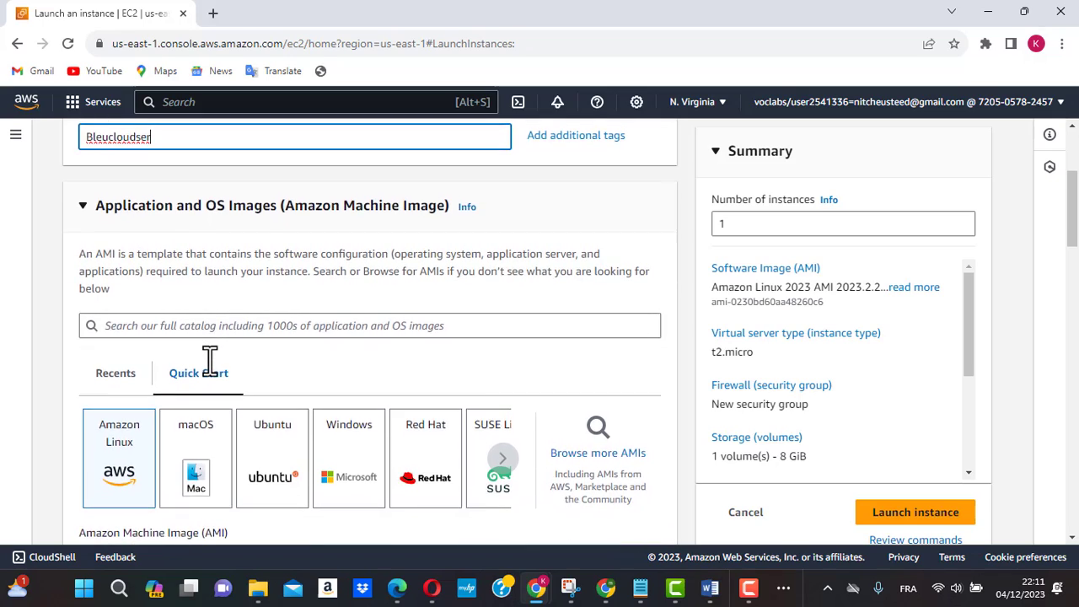
scroll(210, 358, down, 2)
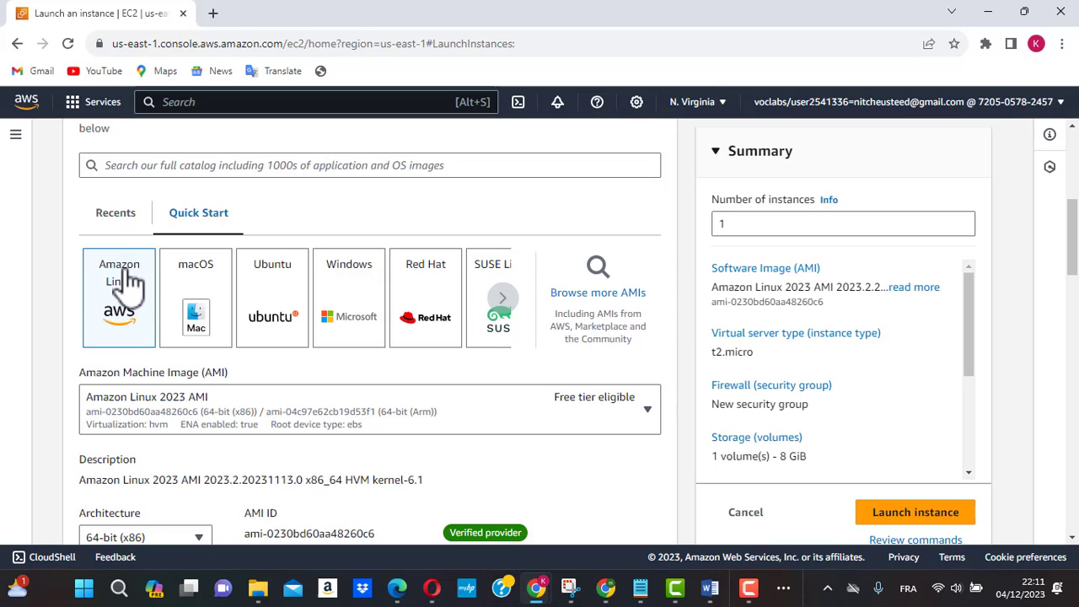
click(649, 408)
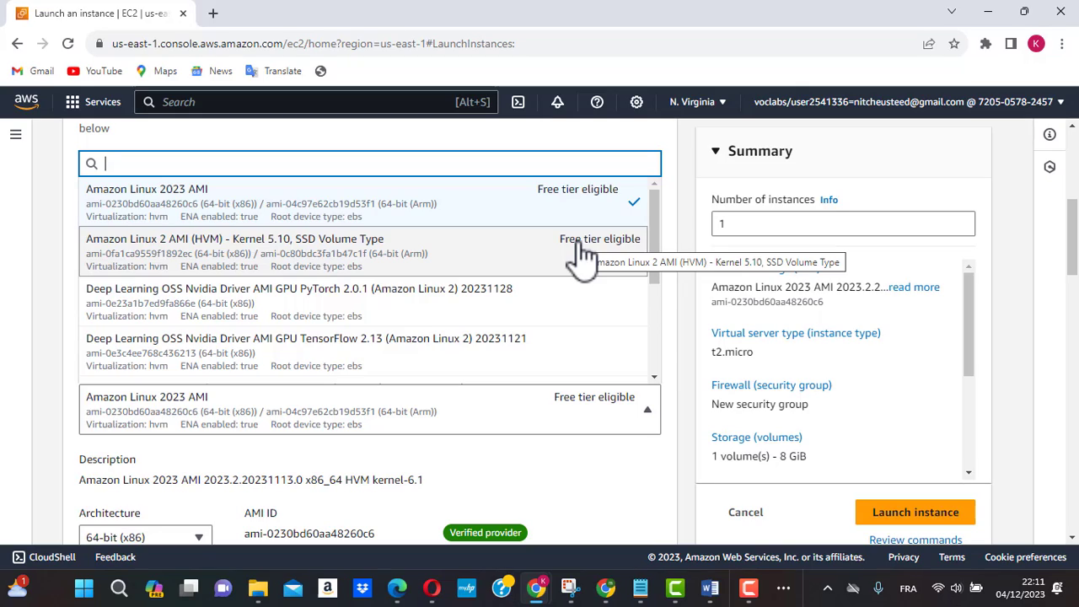
click(453, 264)
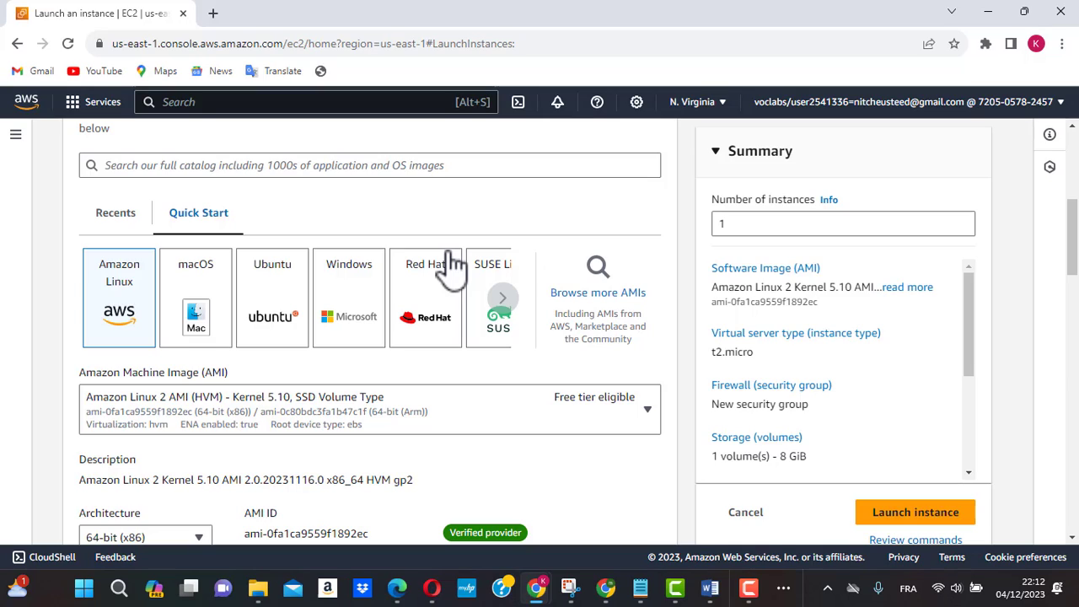
Step: Review the chosen image's details and the other Amazon Linux machine images on offer, including their free tier eligibility
scroll(453, 263, down, 2)
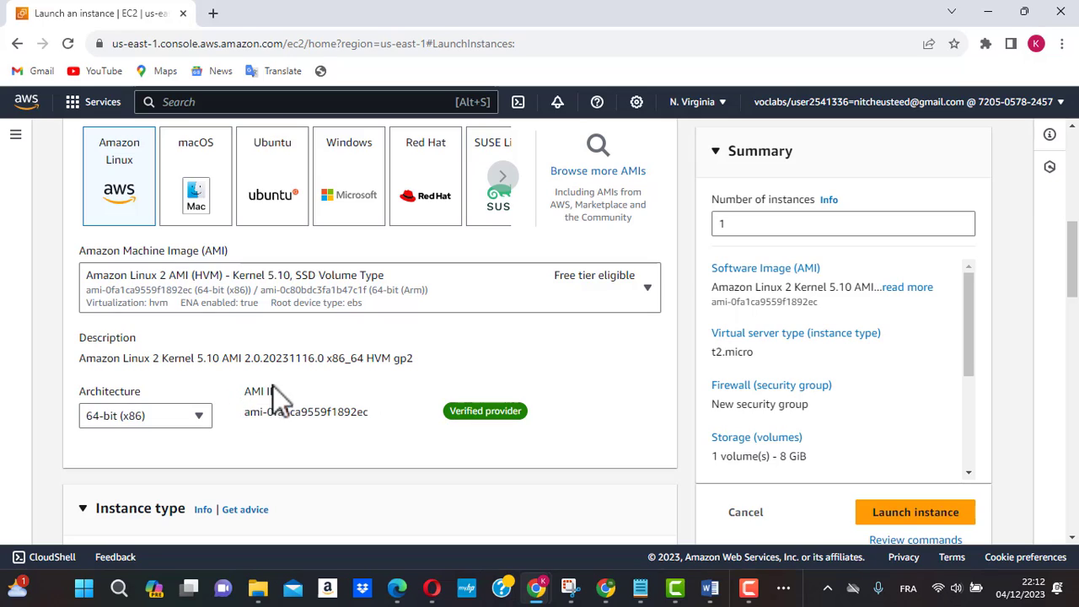
scroll(305, 383, down, 1)
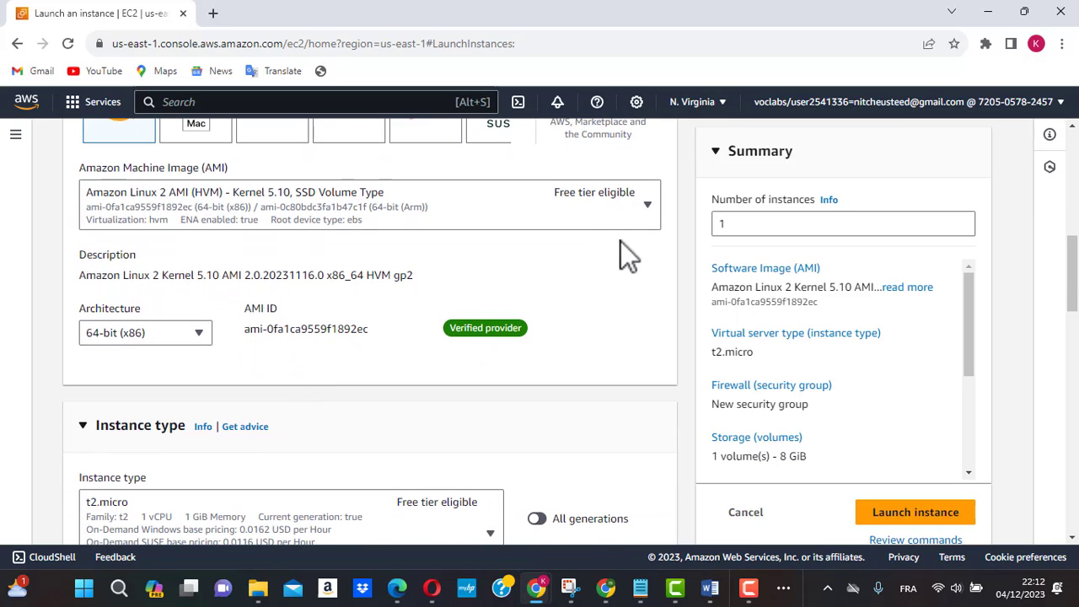
scroll(511, 347, down, 1)
scroll(577, 219, up, 1)
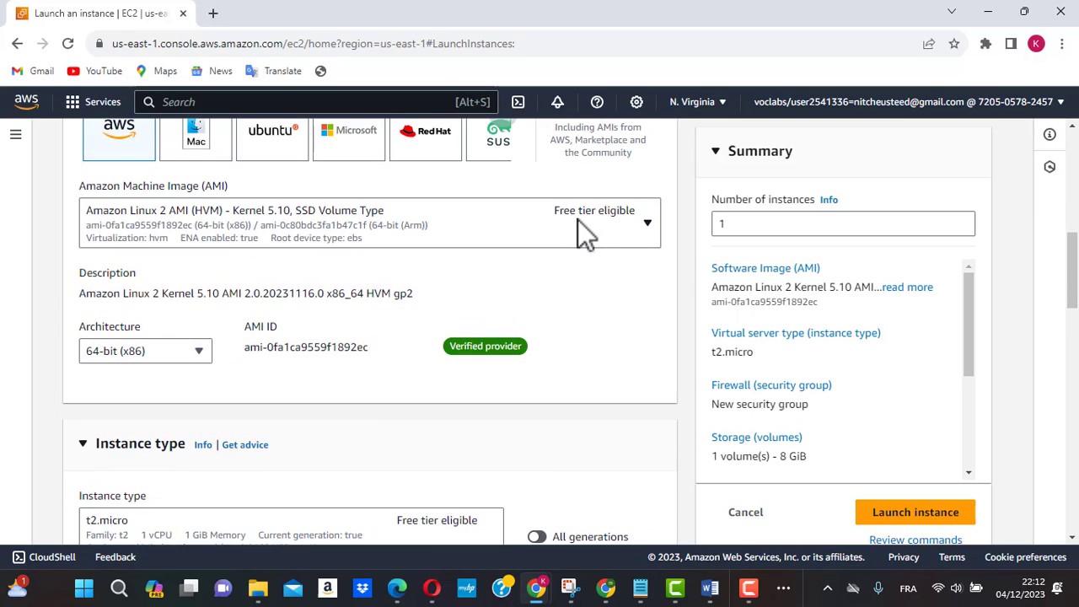
click(646, 224)
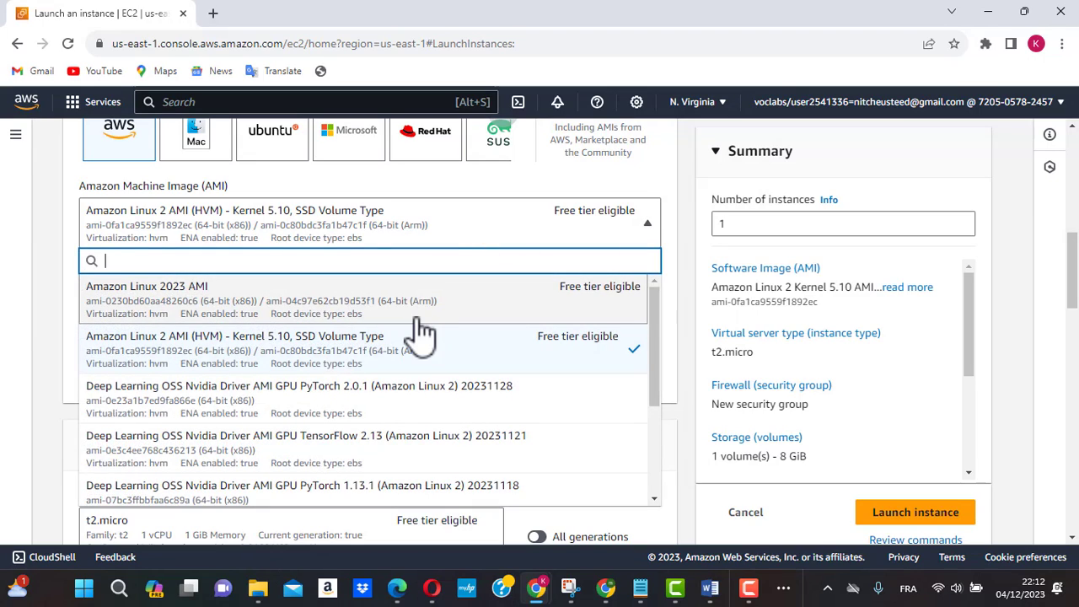
scroll(388, 413, down, 1)
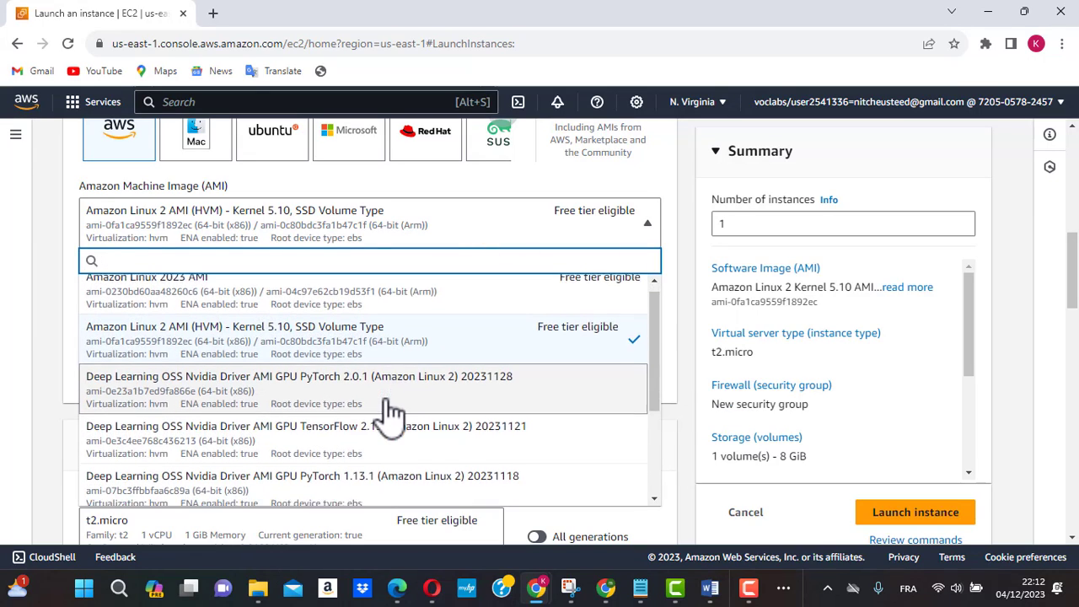
scroll(389, 413, down, 3)
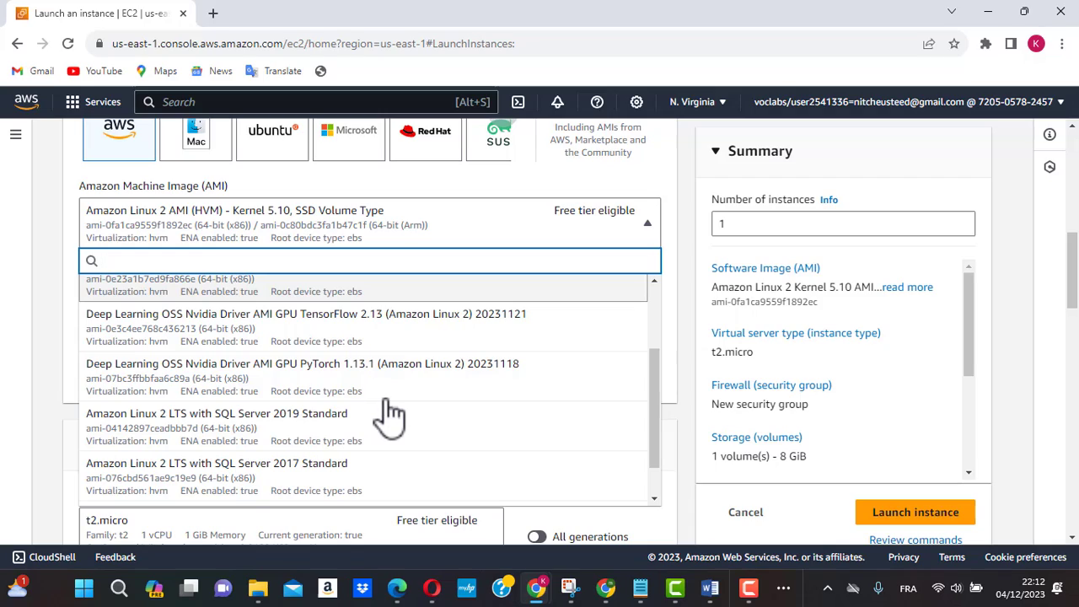
scroll(390, 413, down, 2)
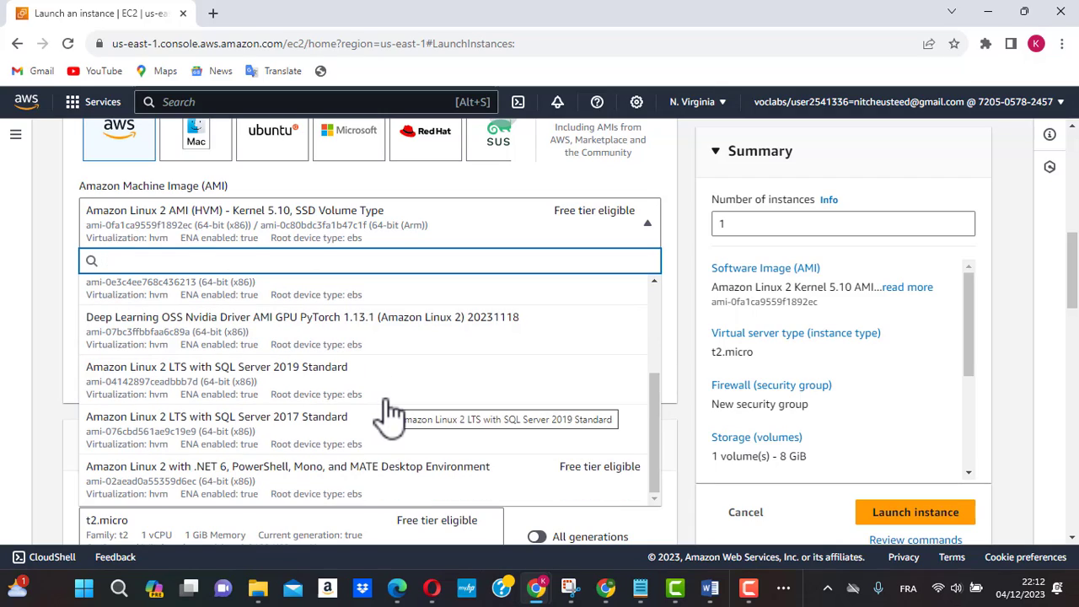
click(54, 325)
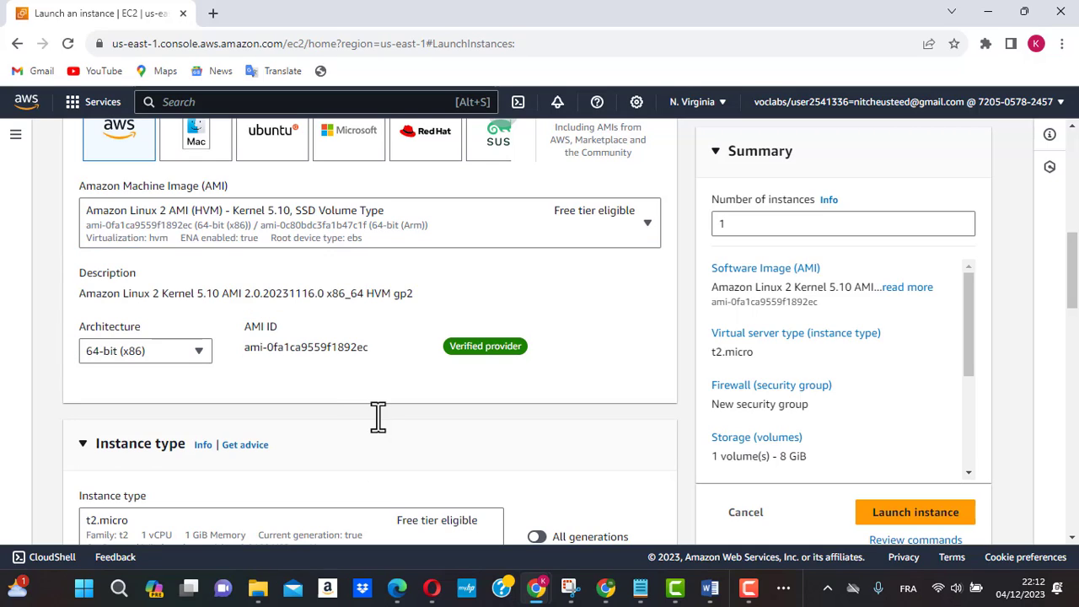
Step: Compare the memory, vCPU, hourly pricing and free tier eligibility of the available t2 and t3 instance types, keeping t2.micro
scroll(377, 414, down, 2)
scroll(378, 414, down, 1)
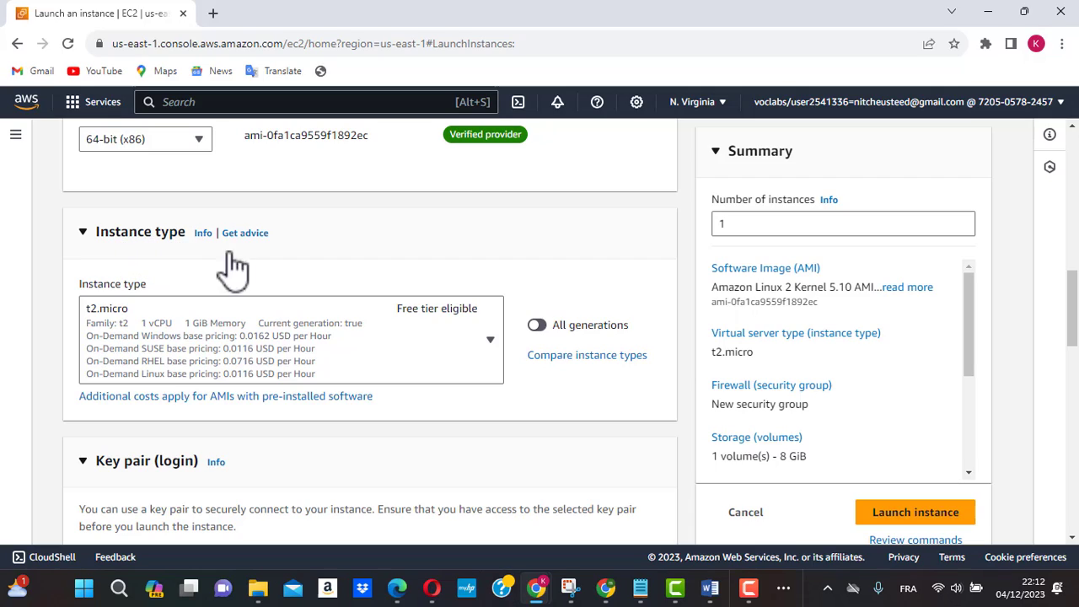
click(495, 340)
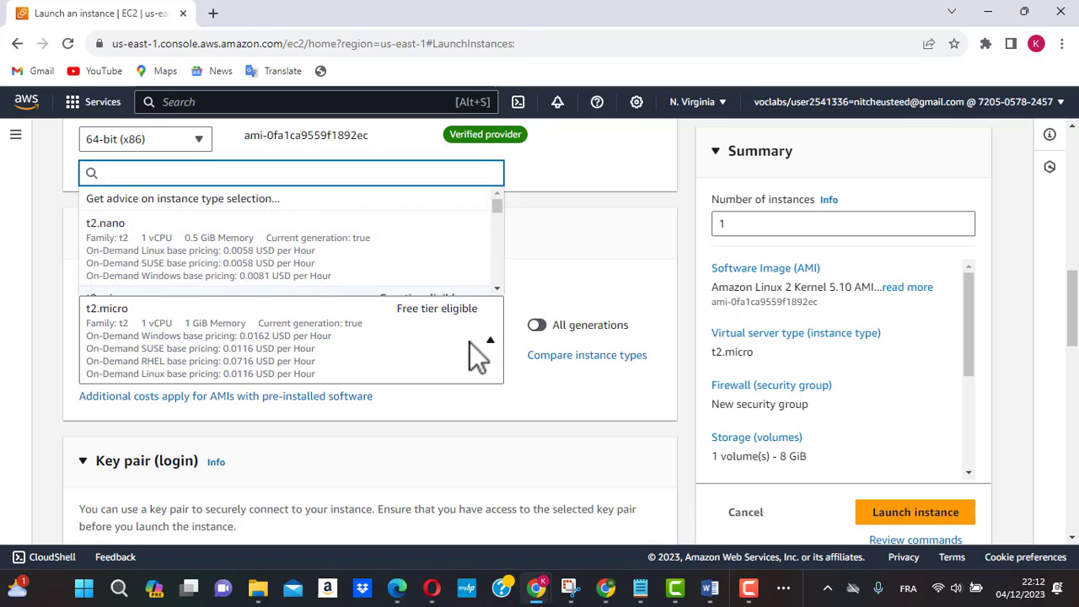
scroll(350, 257, down, 1)
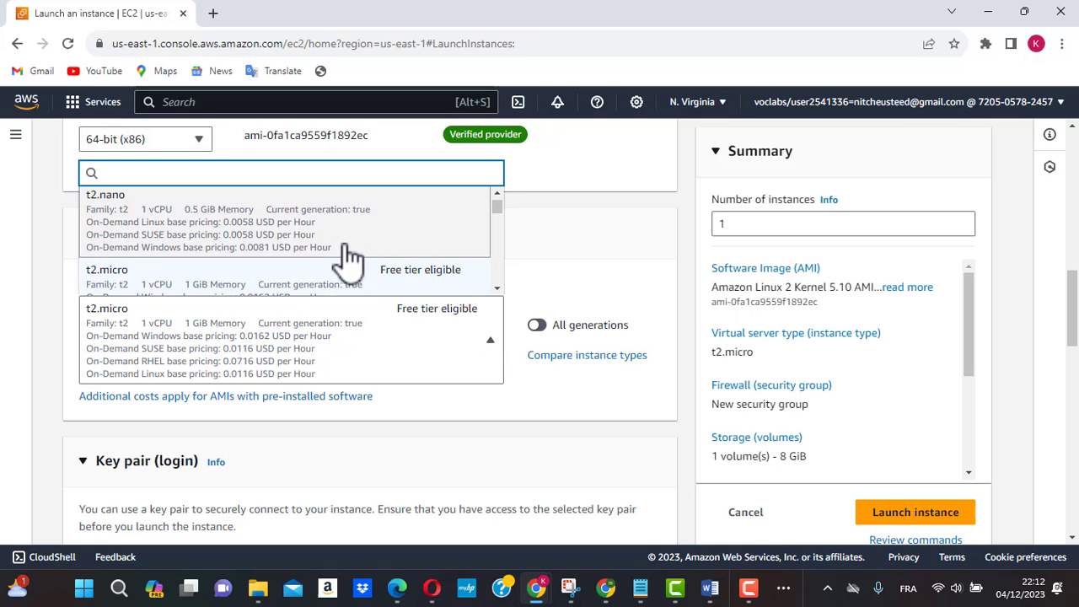
scroll(350, 259, down, 1)
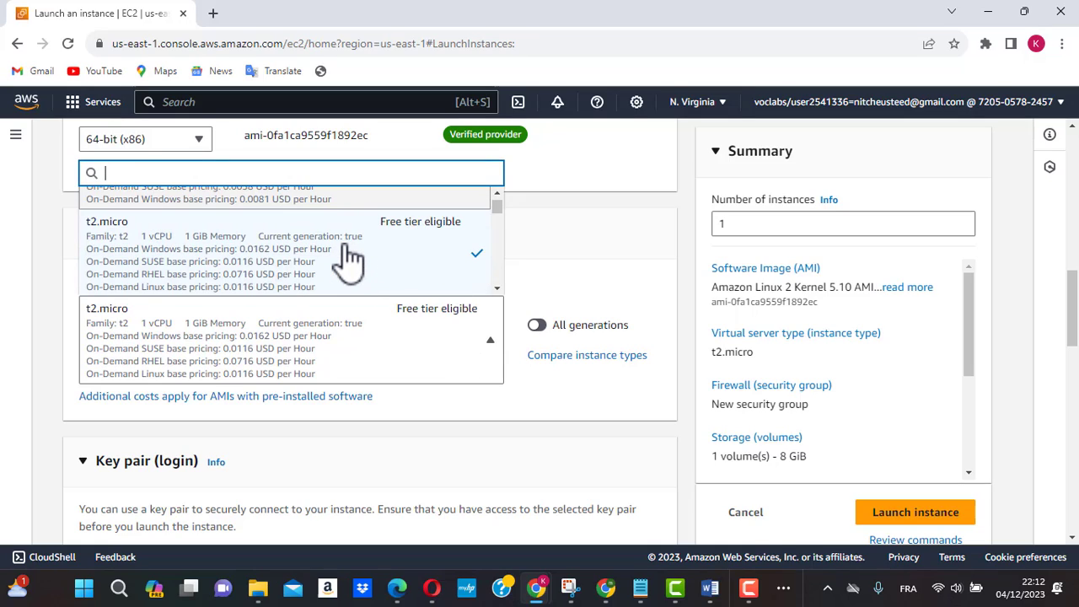
scroll(350, 258, down, 4)
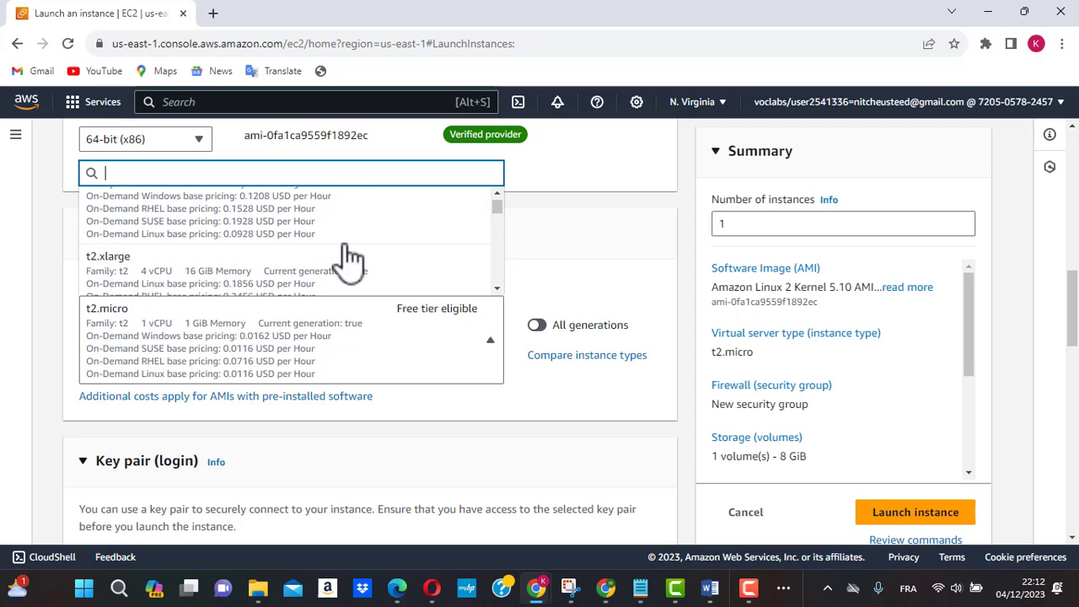
scroll(350, 259, down, 4)
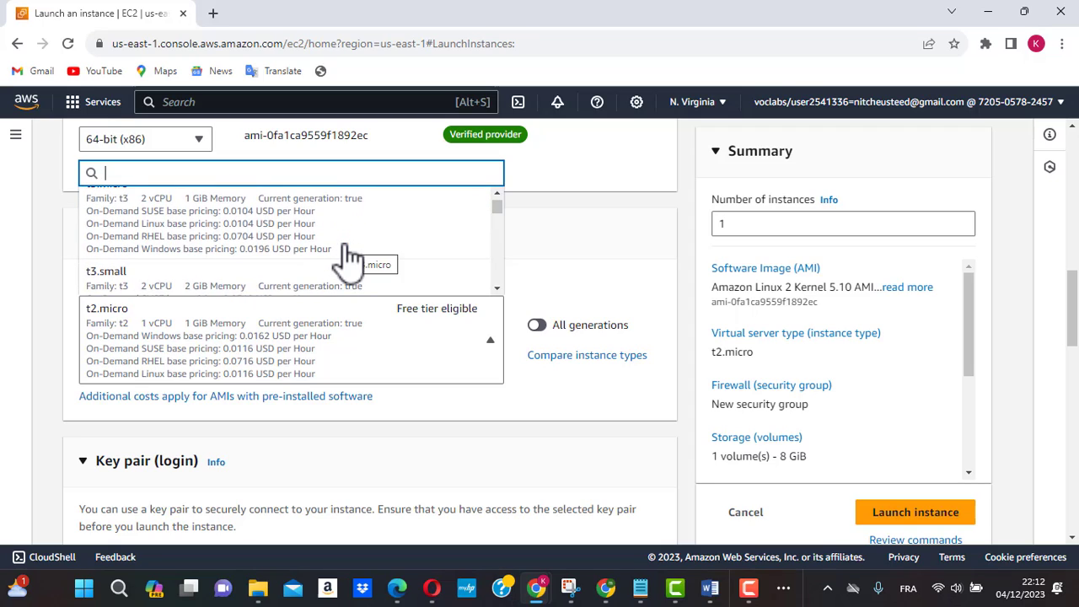
scroll(350, 259, up, 2)
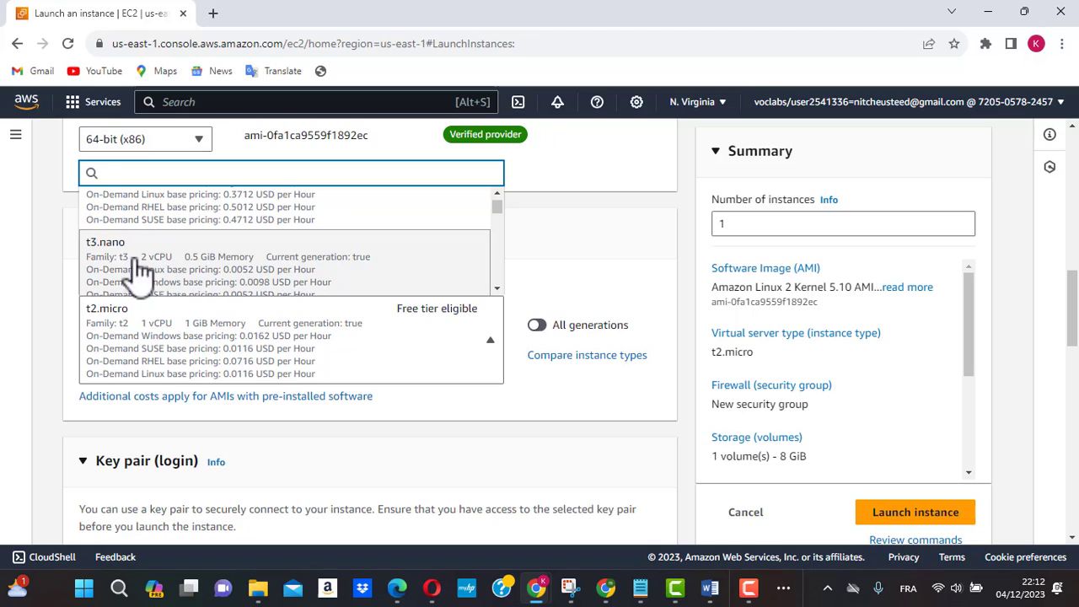
scroll(223, 269, down, 1)
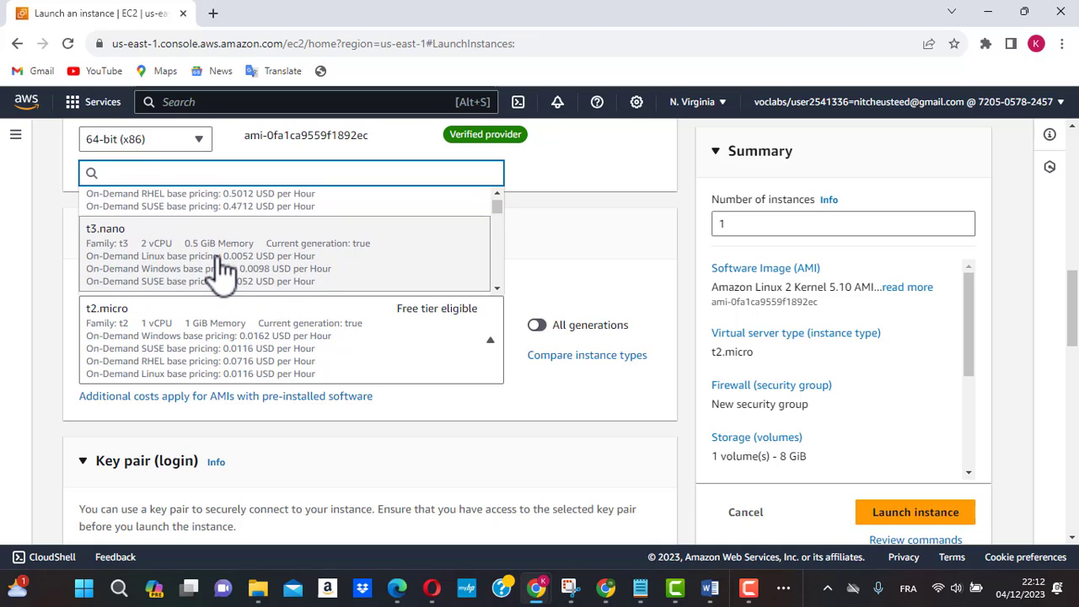
scroll(224, 270, down, 1)
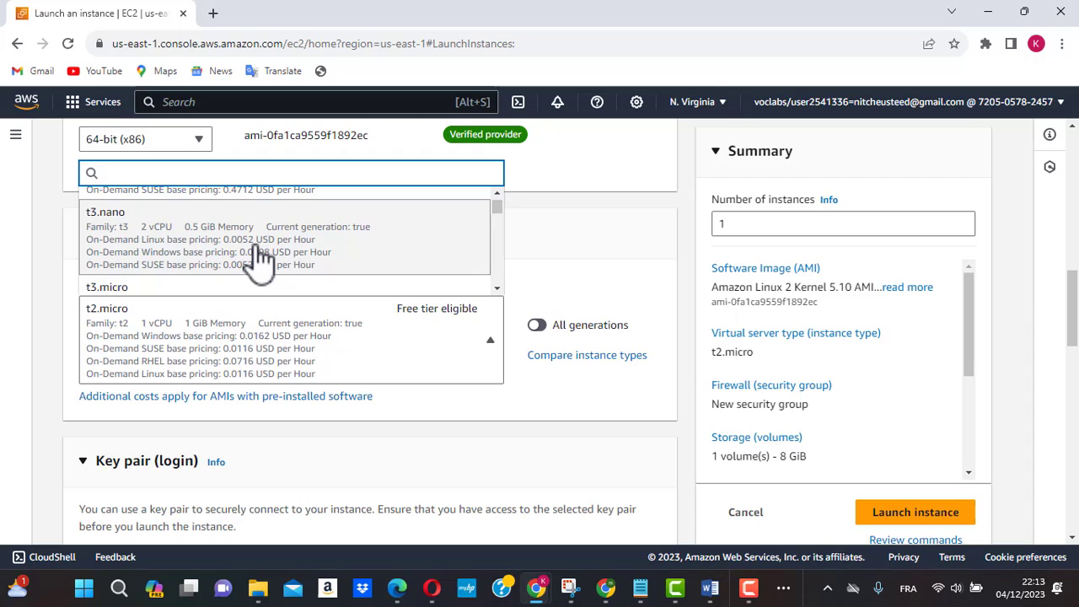
scroll(257, 260, up, 1)
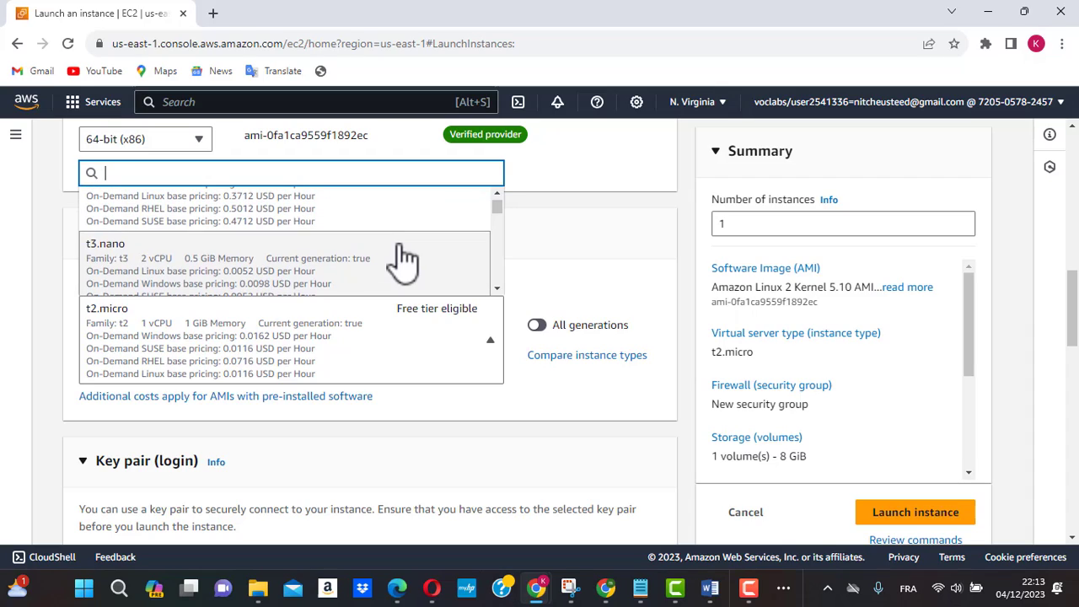
scroll(402, 259, up, 2)
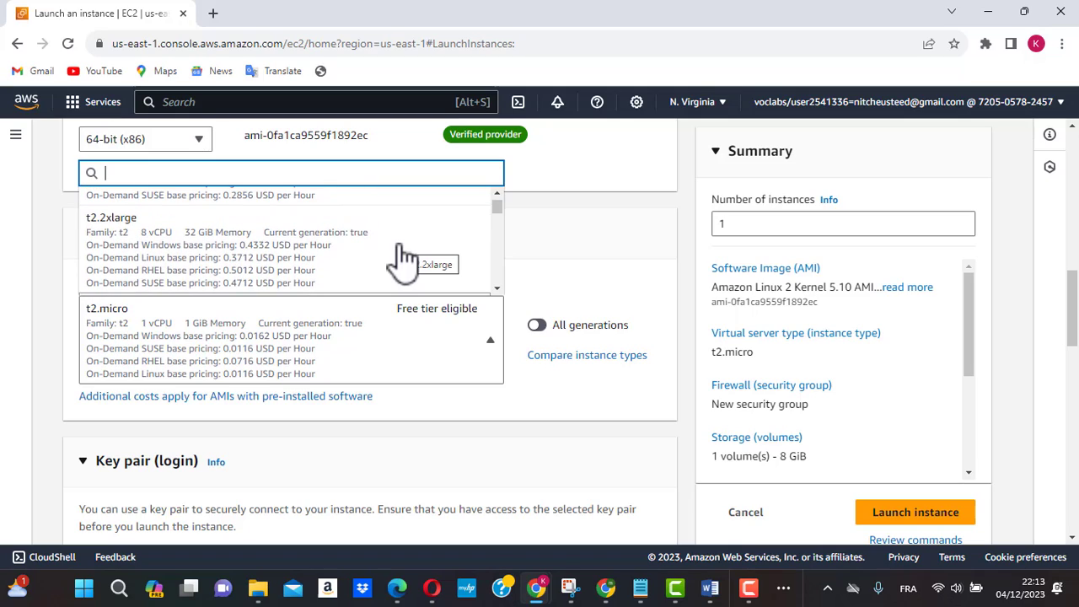
scroll(403, 259, up, 3)
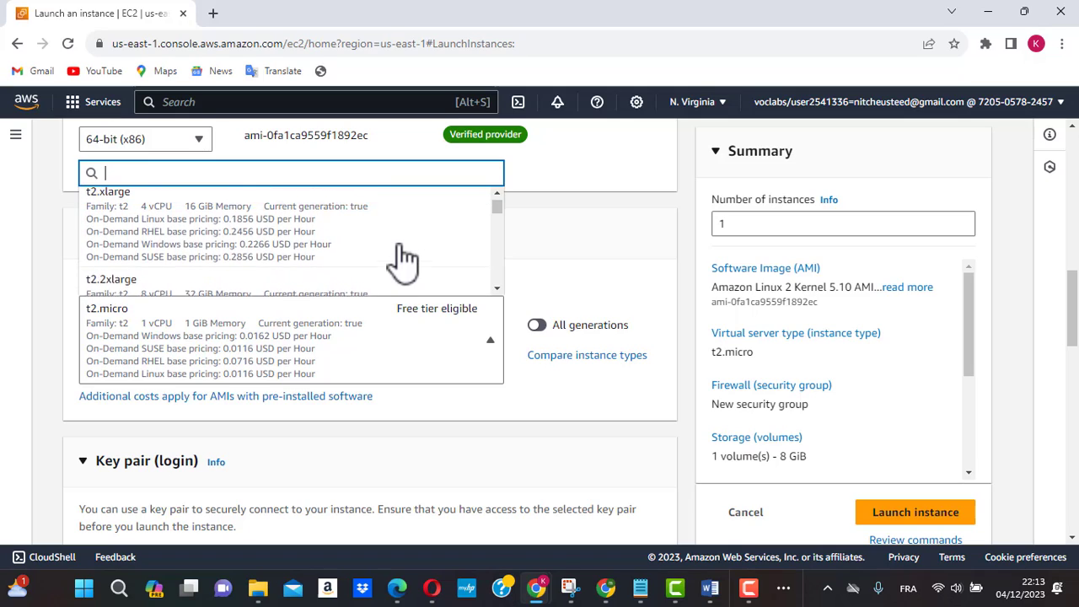
scroll(403, 260, up, 3)
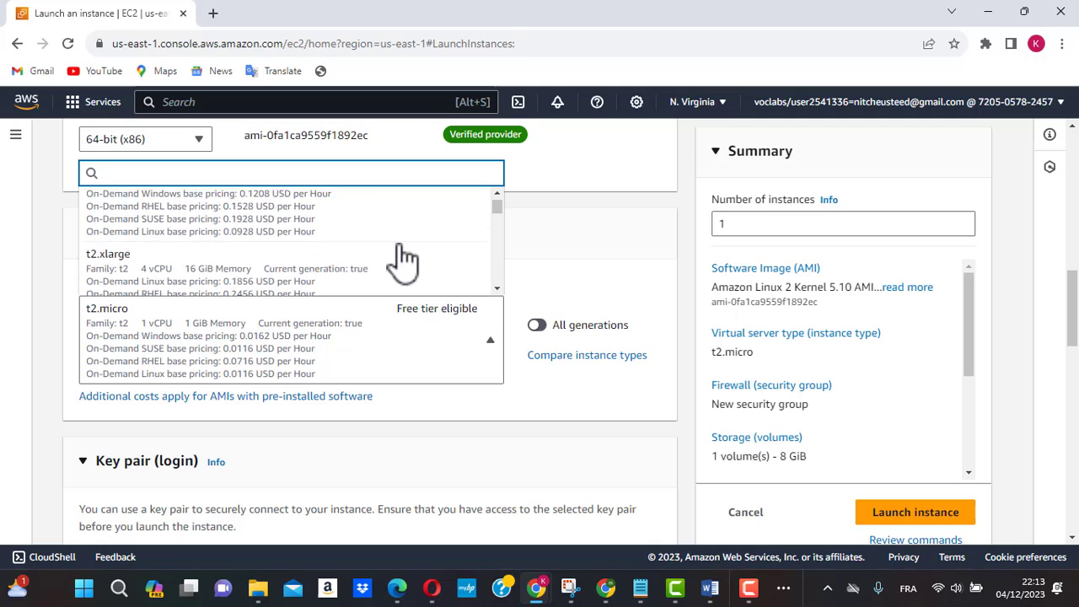
scroll(403, 260, up, 4)
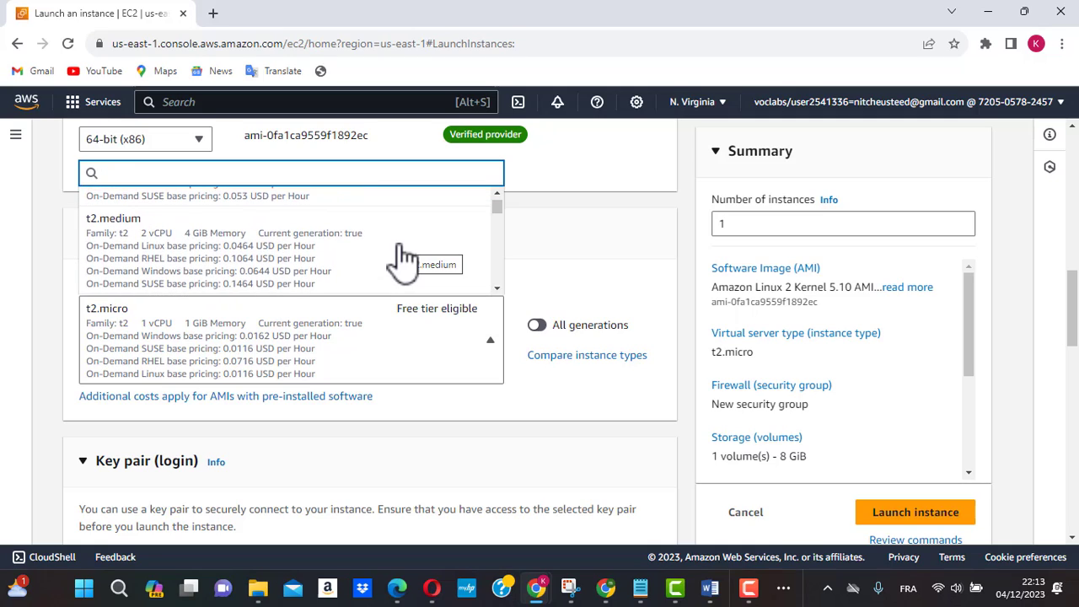
scroll(403, 259, up, 2)
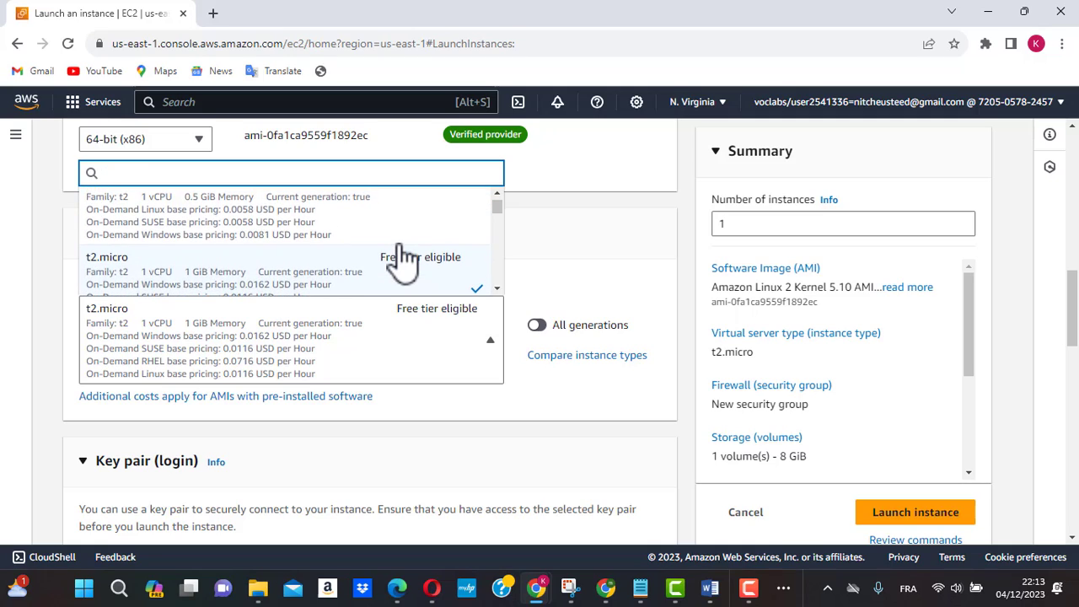
scroll(403, 259, down, 2)
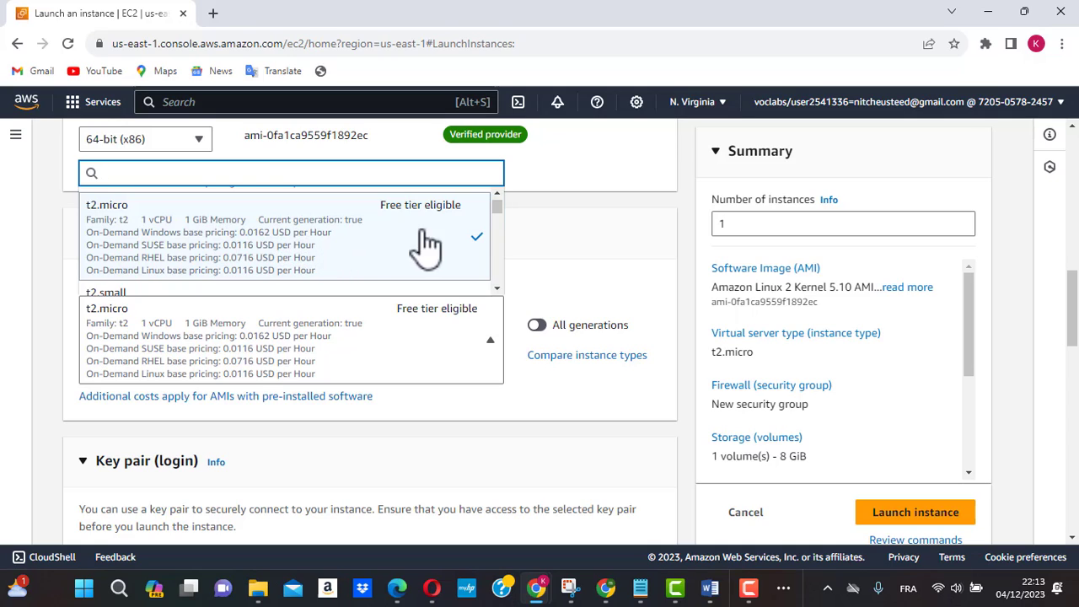
click(544, 252)
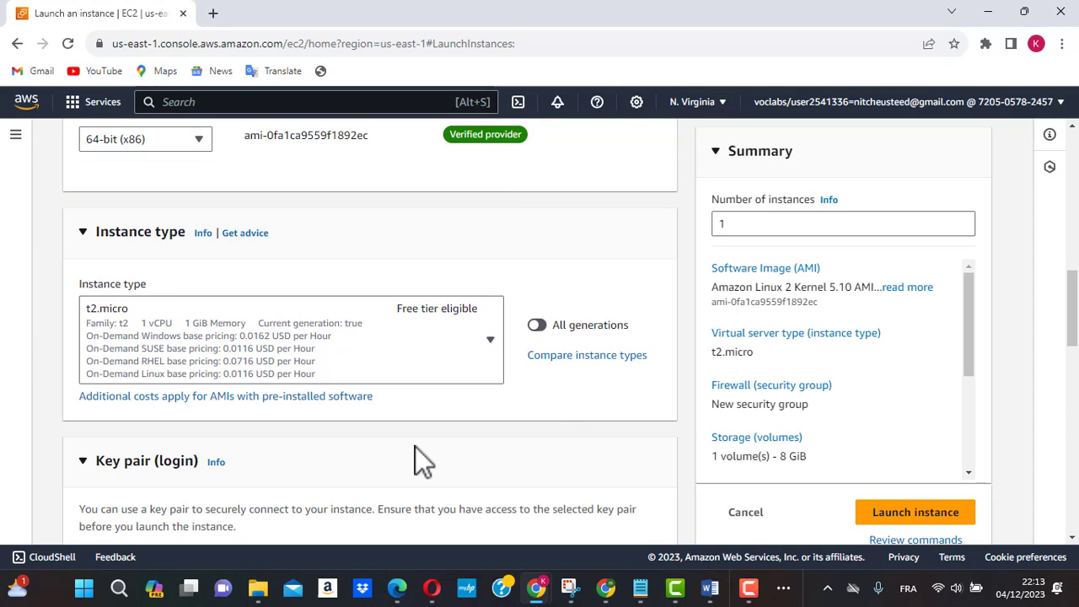
Step: Start creating a new login key pair for the instance and choose .ppk as the private key file format
scroll(414, 455, down, 4)
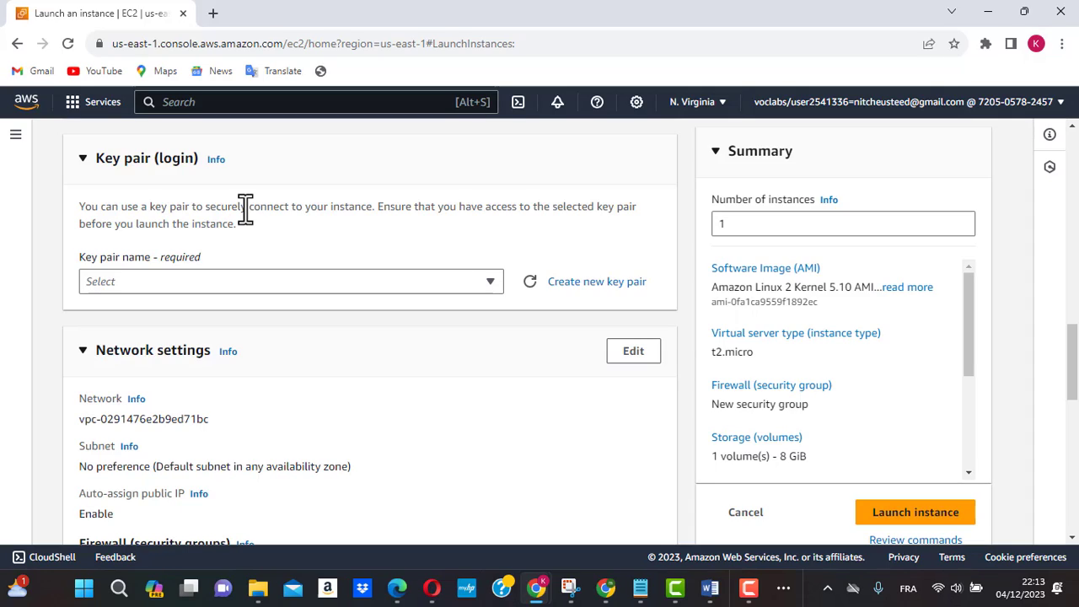
click(491, 281)
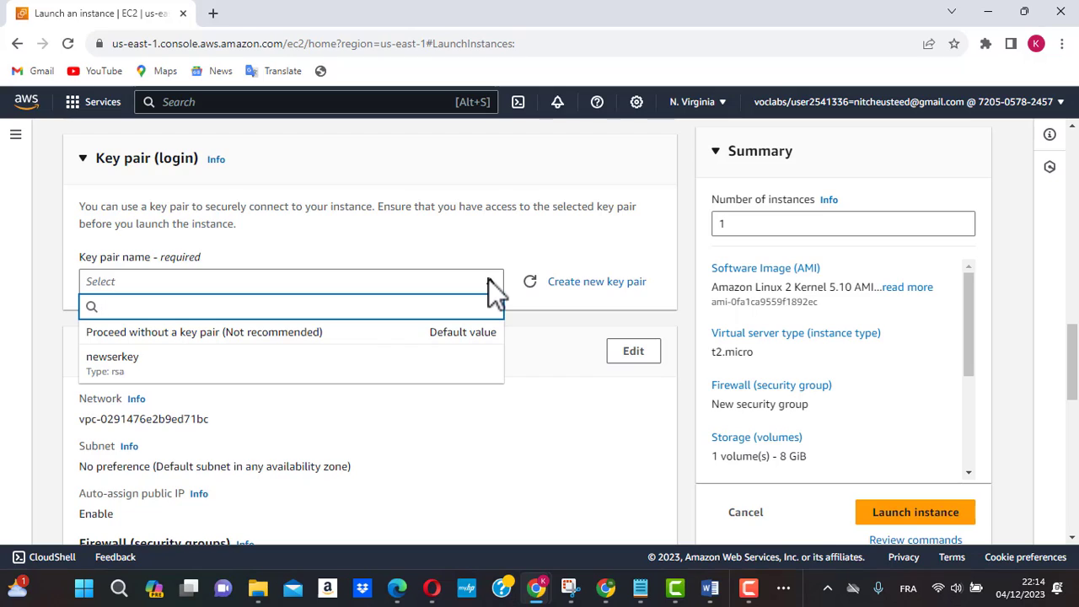
click(557, 272)
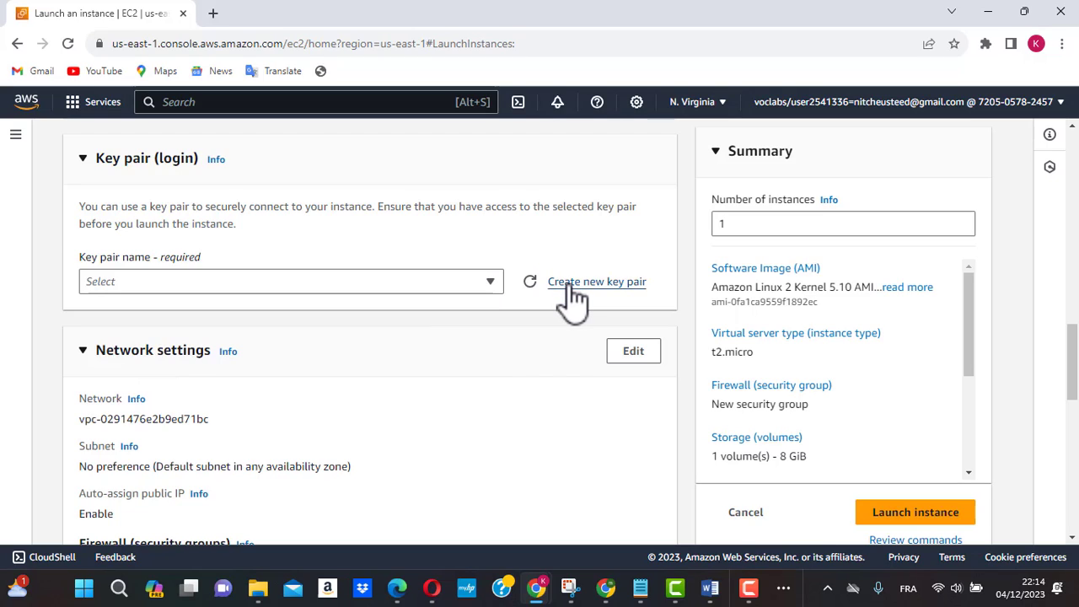
click(569, 285)
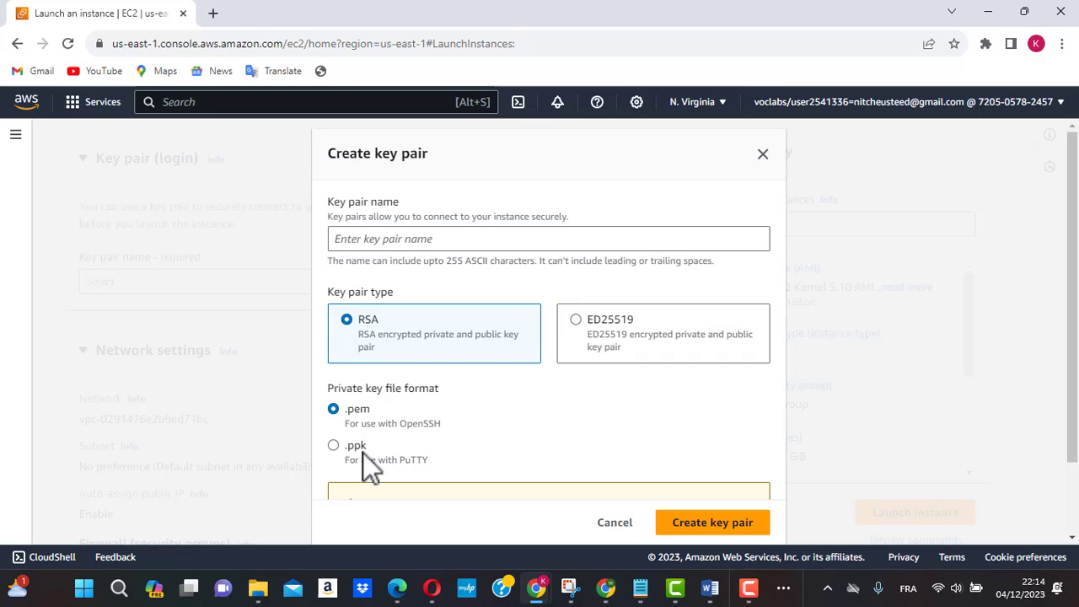
click(335, 447)
scroll(590, 413, down, 1)
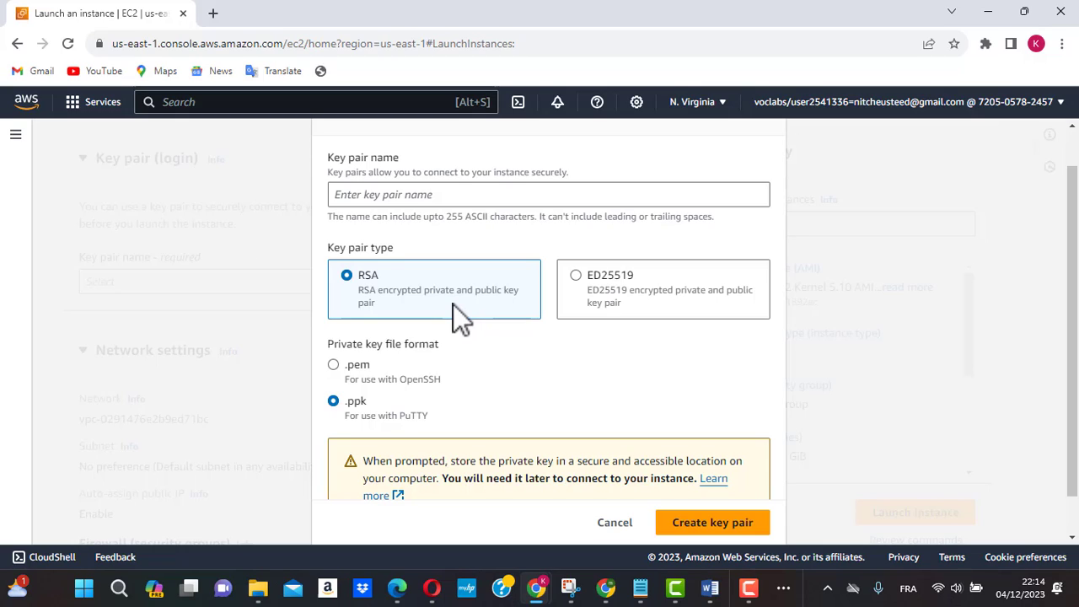
scroll(590, 339, down, 1)
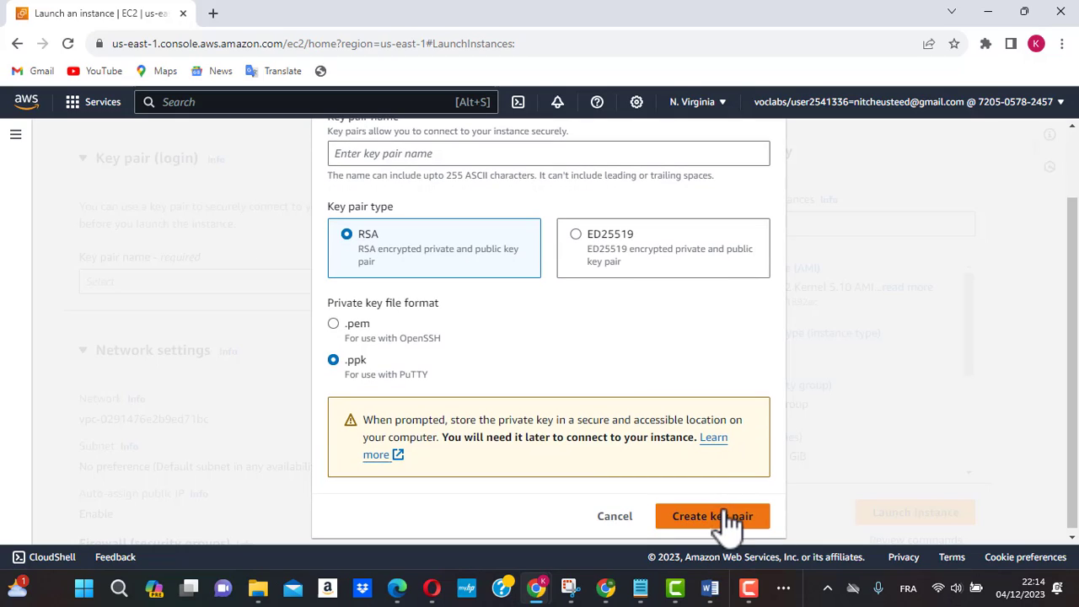
scroll(529, 336, up, 2)
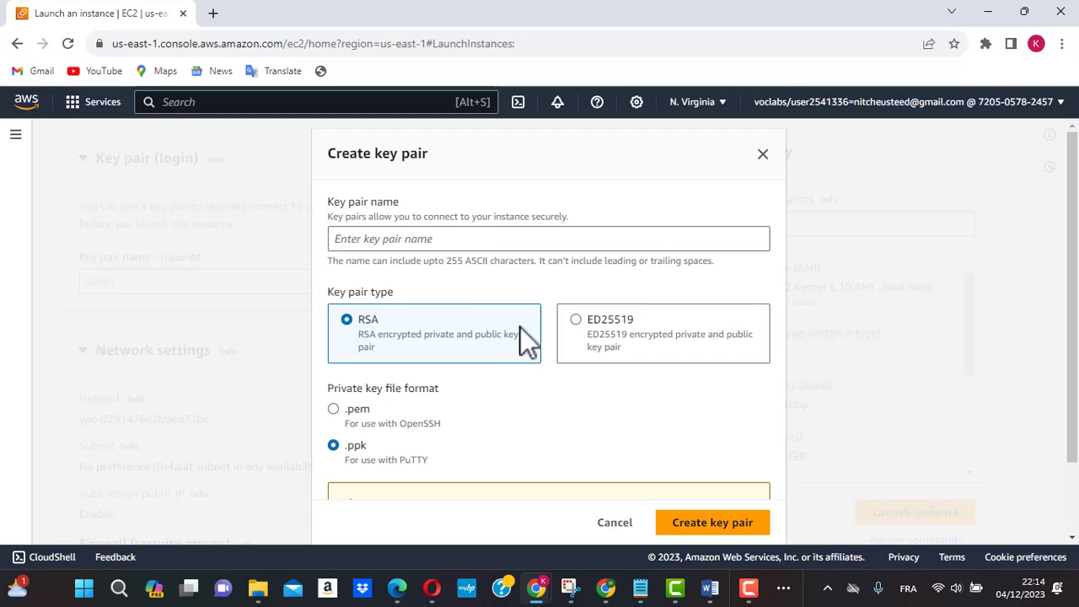
Step: Name the key pair Bleukey and create it
click(423, 246)
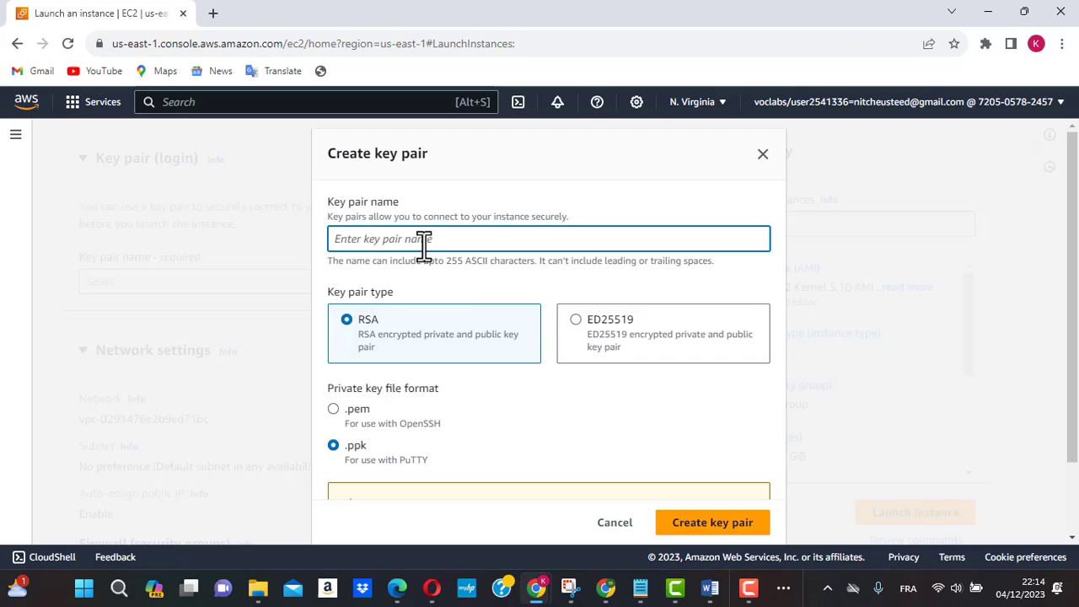
text(Bleukey)
click(693, 527)
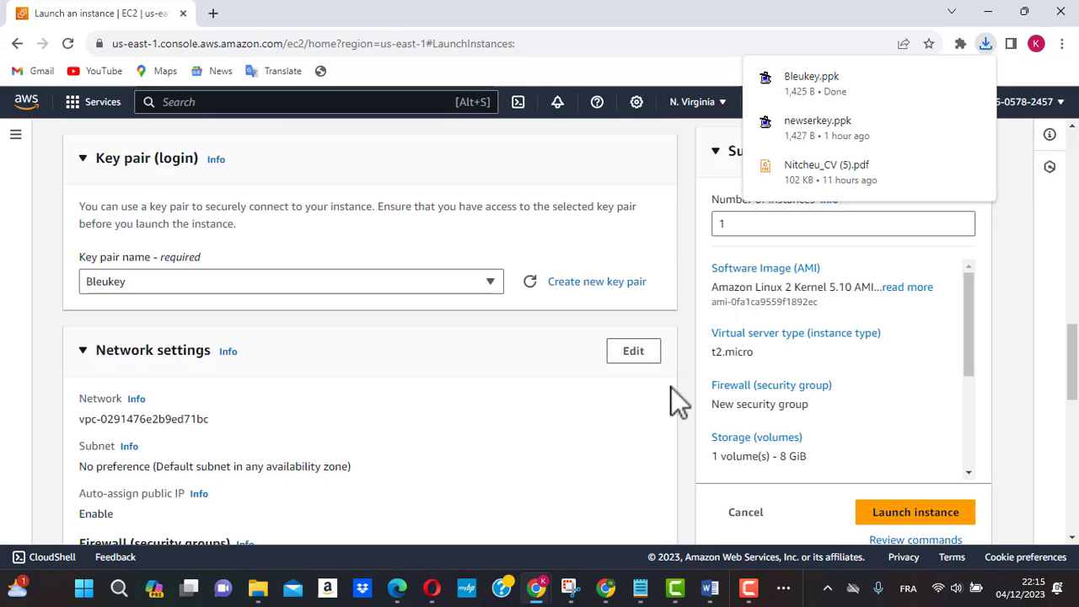
Step: Make the instance's network settings editable and review the VPC, subnet and public IP options
scroll(443, 370, down, 1)
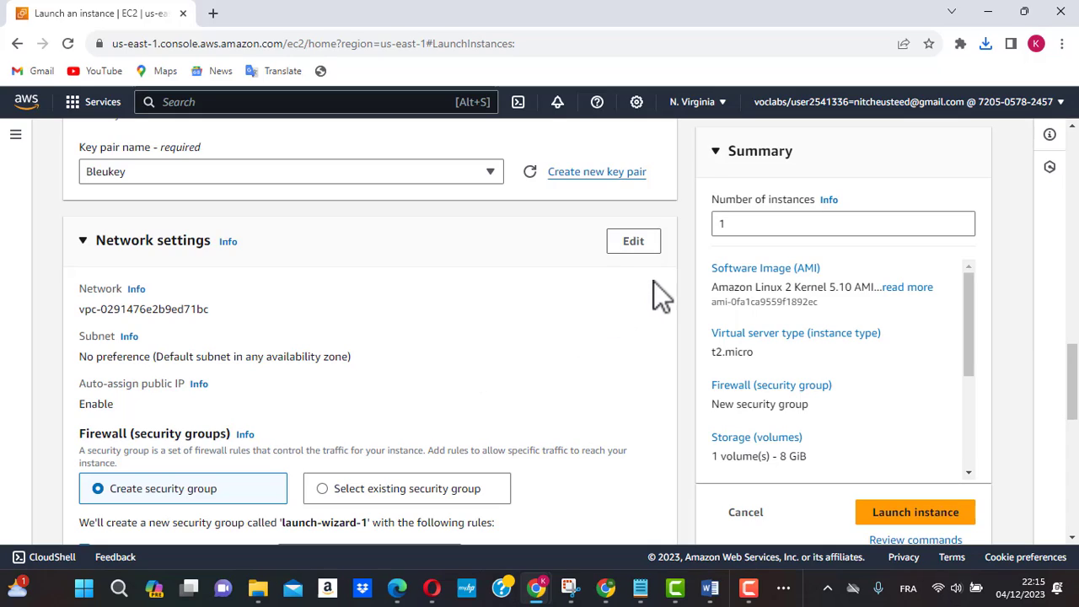
click(621, 244)
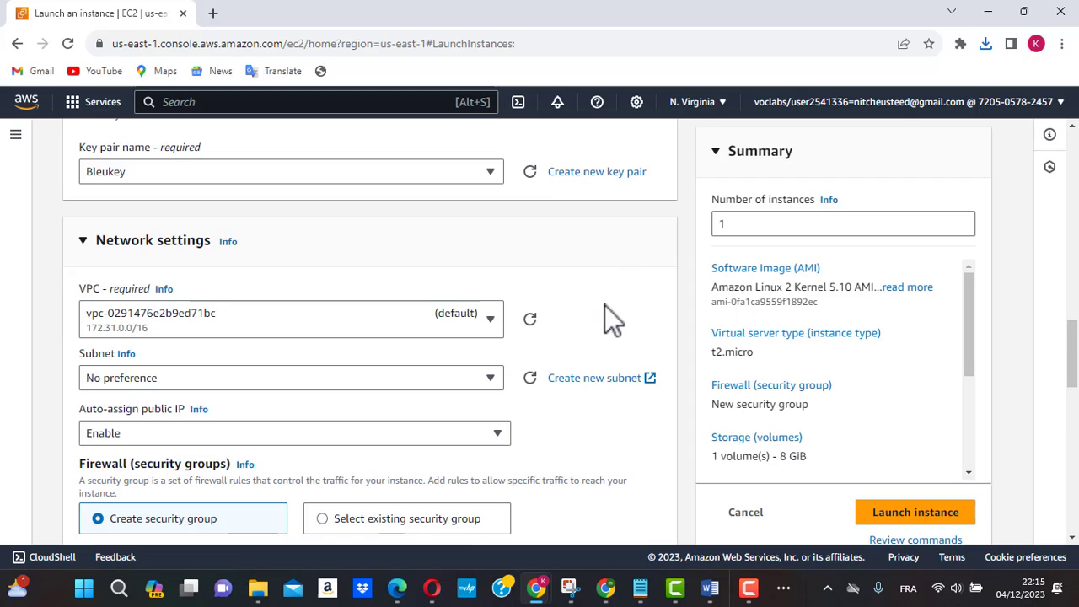
scroll(605, 305, down, 1)
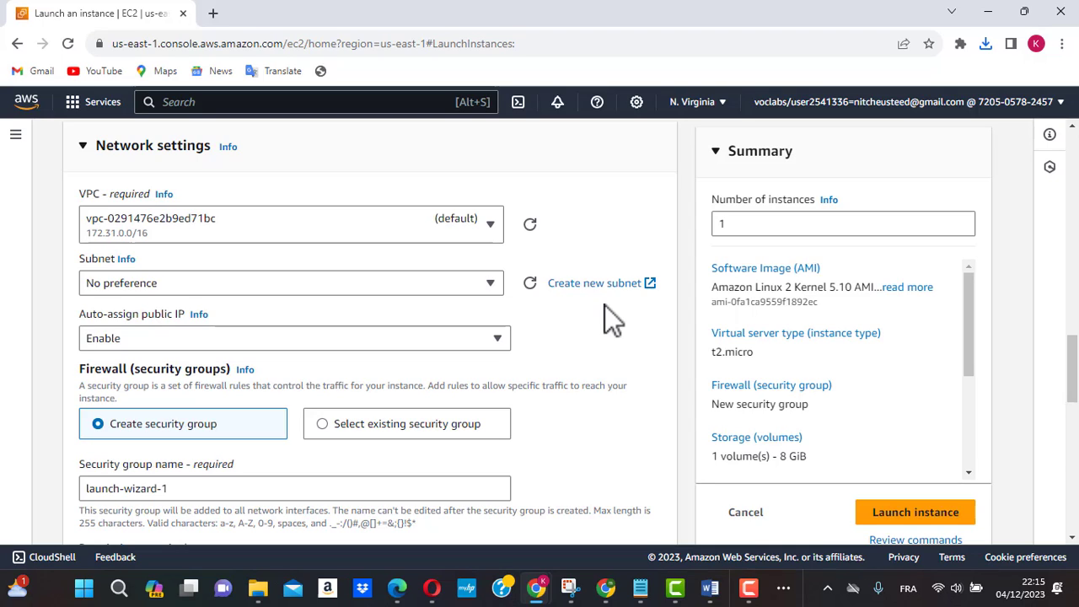
scroll(604, 305, down, 1)
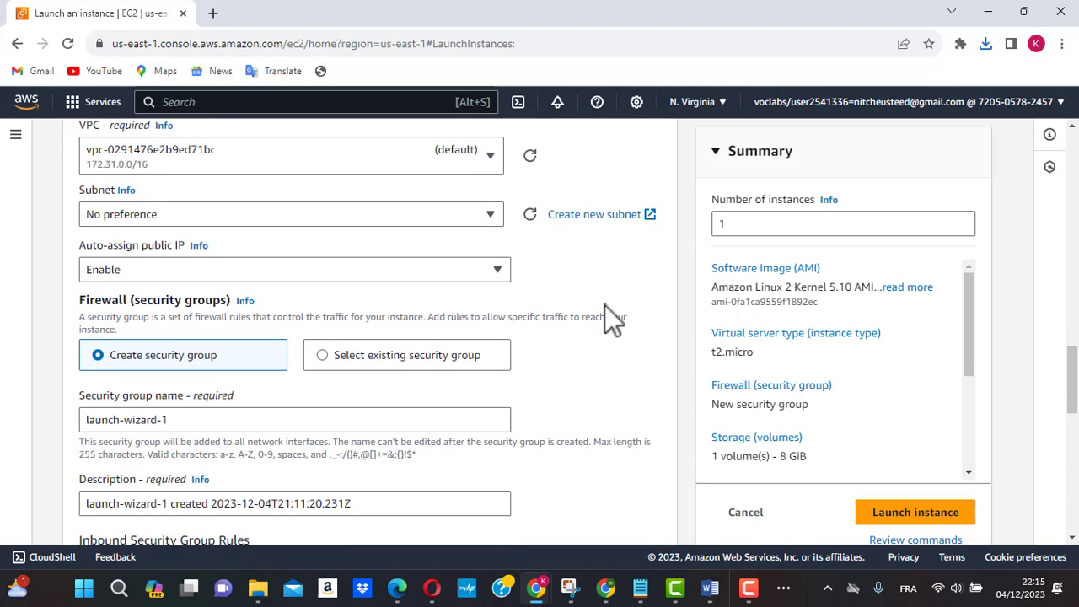
scroll(605, 305, up, 1)
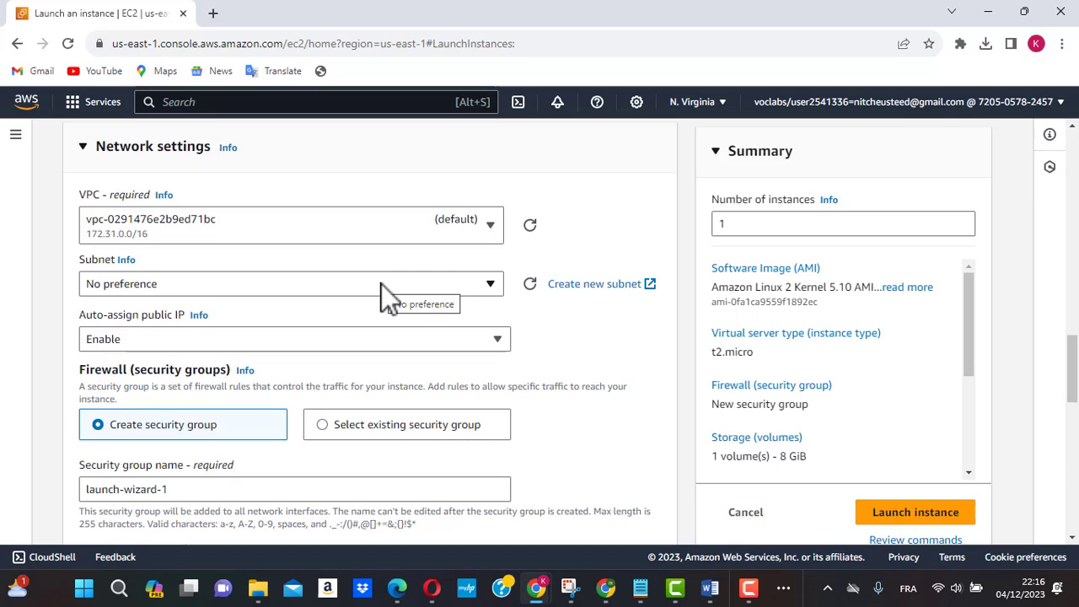
Step: Name the new security group Bleusecure in the instance's firewall settings
scroll(381, 284, down, 1)
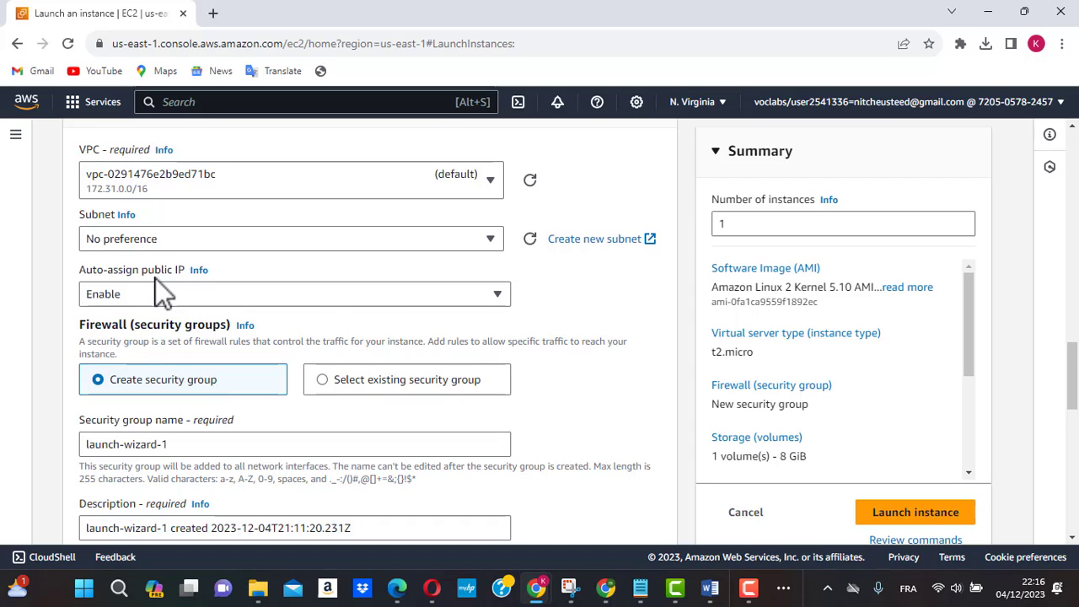
scroll(155, 278, down, 2)
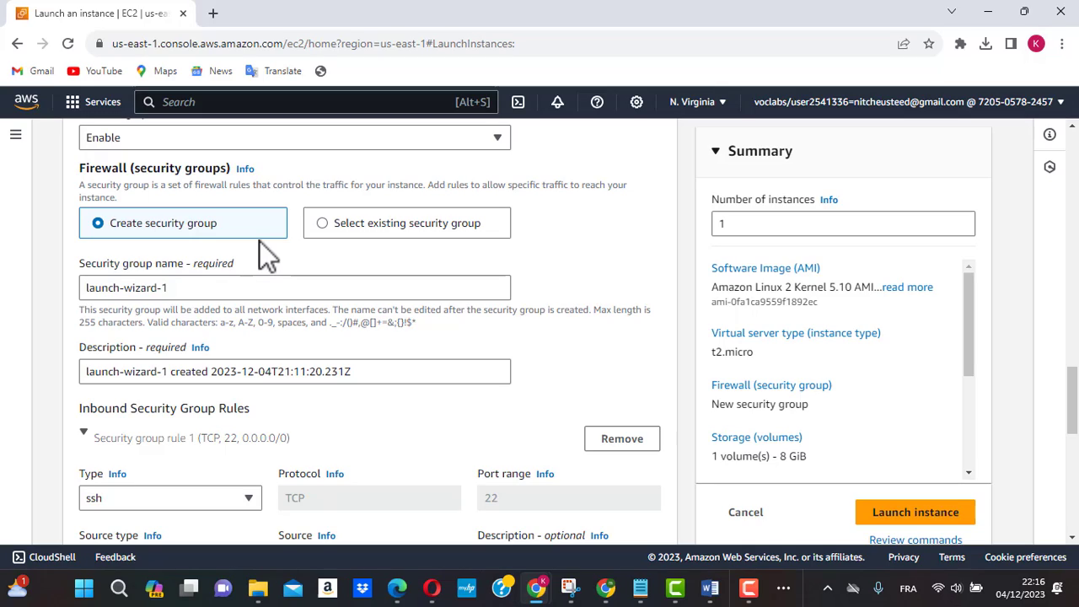
triple_click(192, 288)
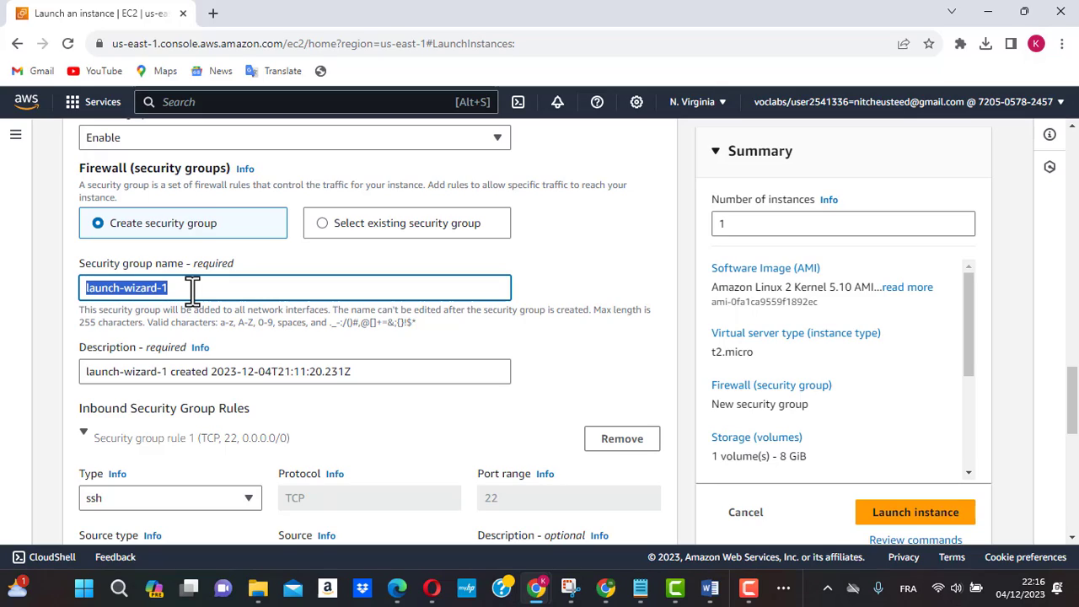
text(Bl)
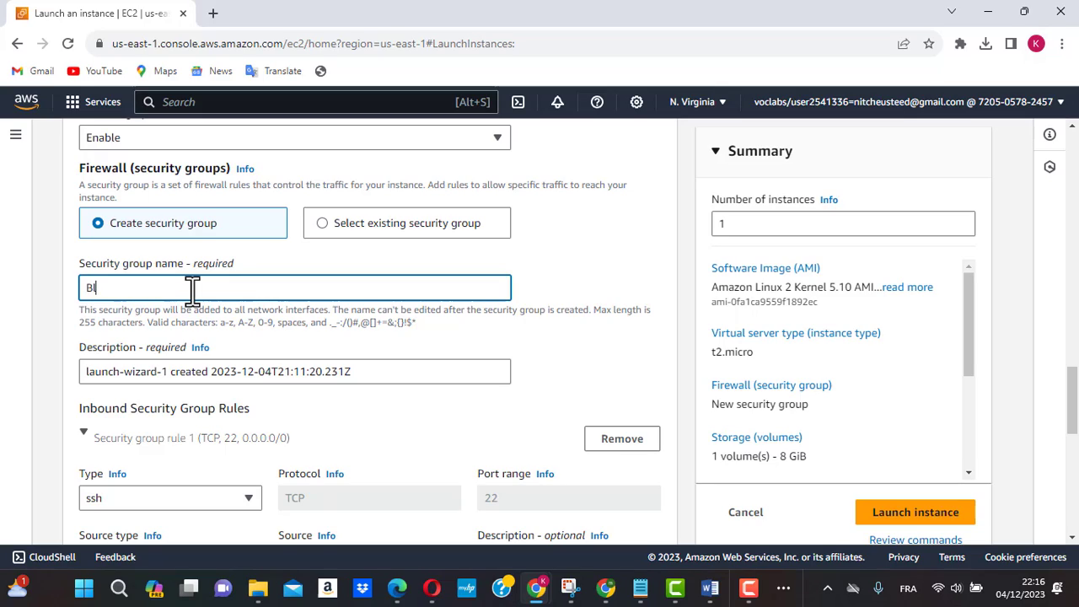
text(eusecure)
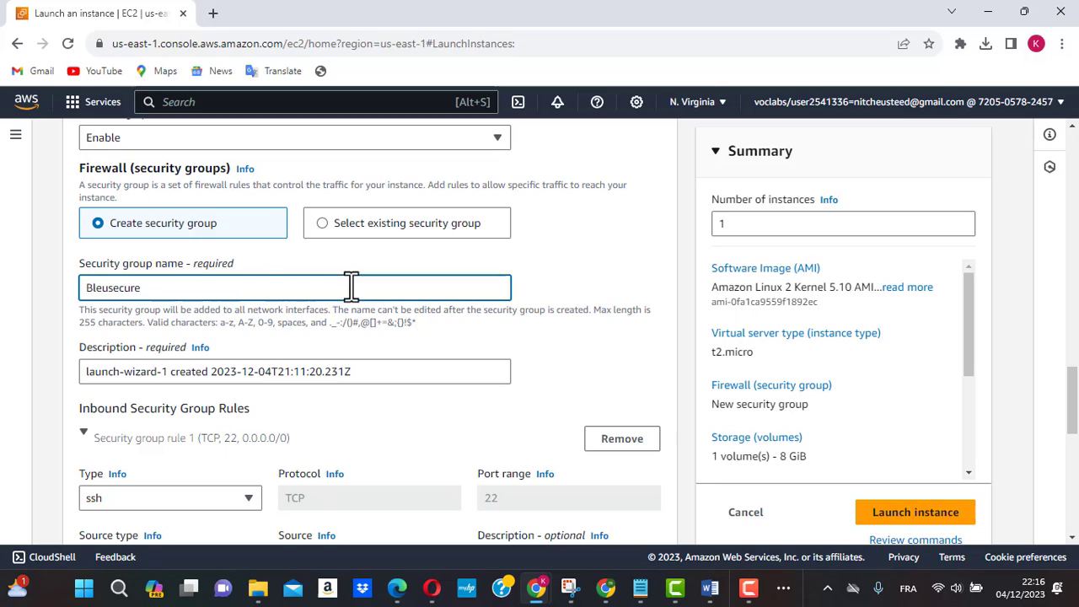
Step: Try the Custom source type with CIDR block 0.0.0.0/8 on the SSH inbound rule and remove that block
scroll(551, 382, down, 1)
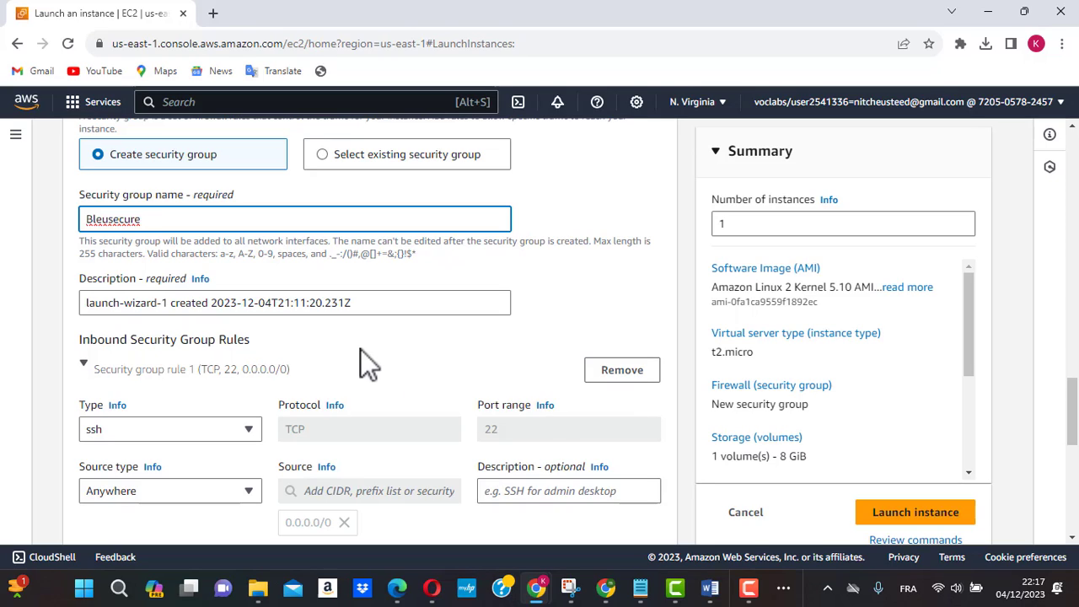
scroll(360, 349, down, 1)
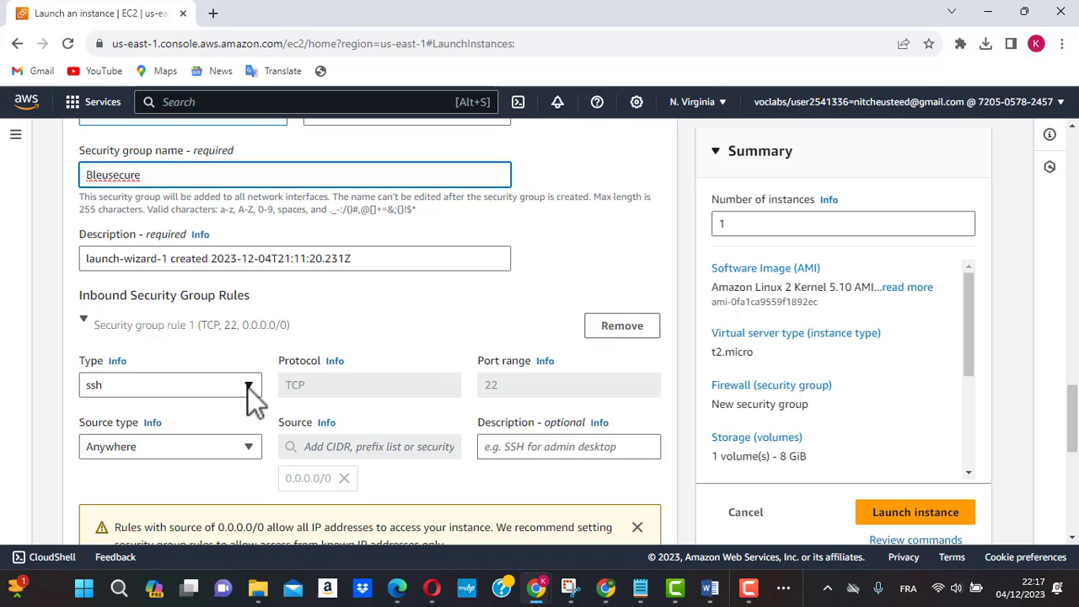
scroll(267, 442, down, 1)
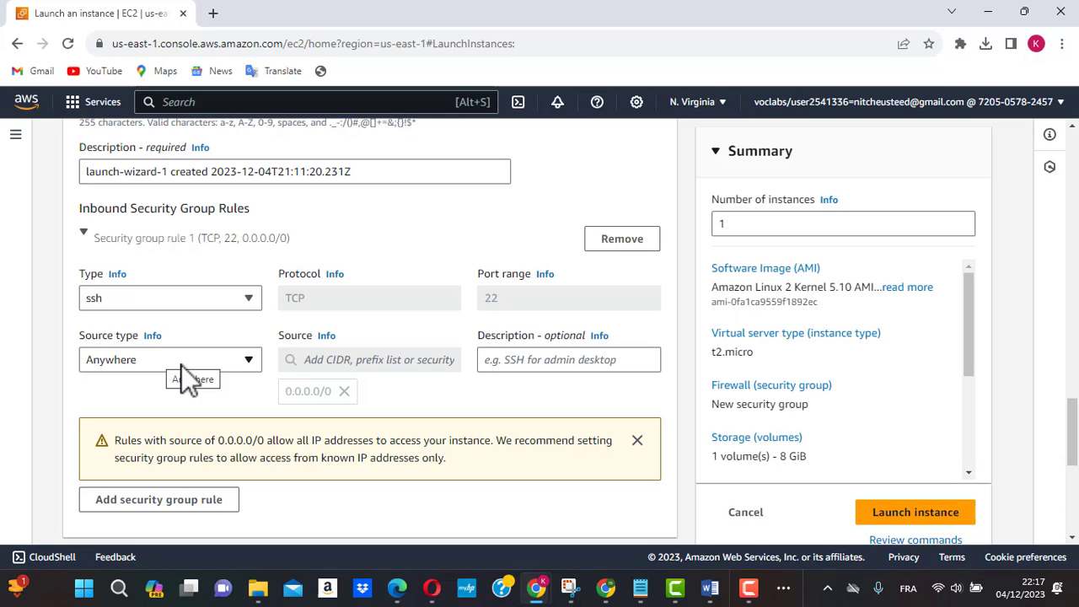
click(248, 363)
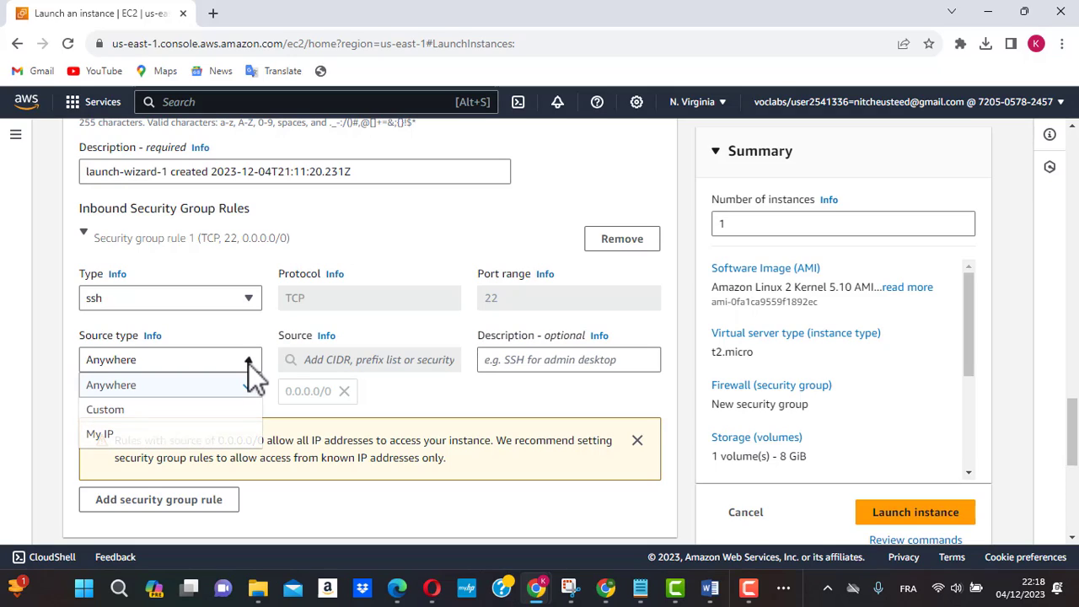
click(145, 411)
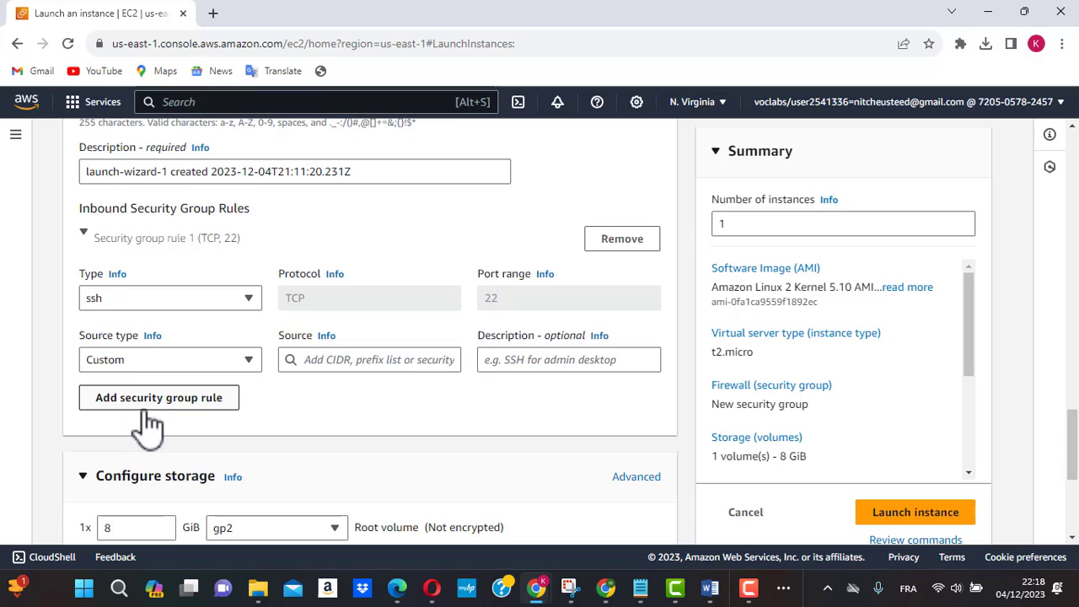
click(354, 360)
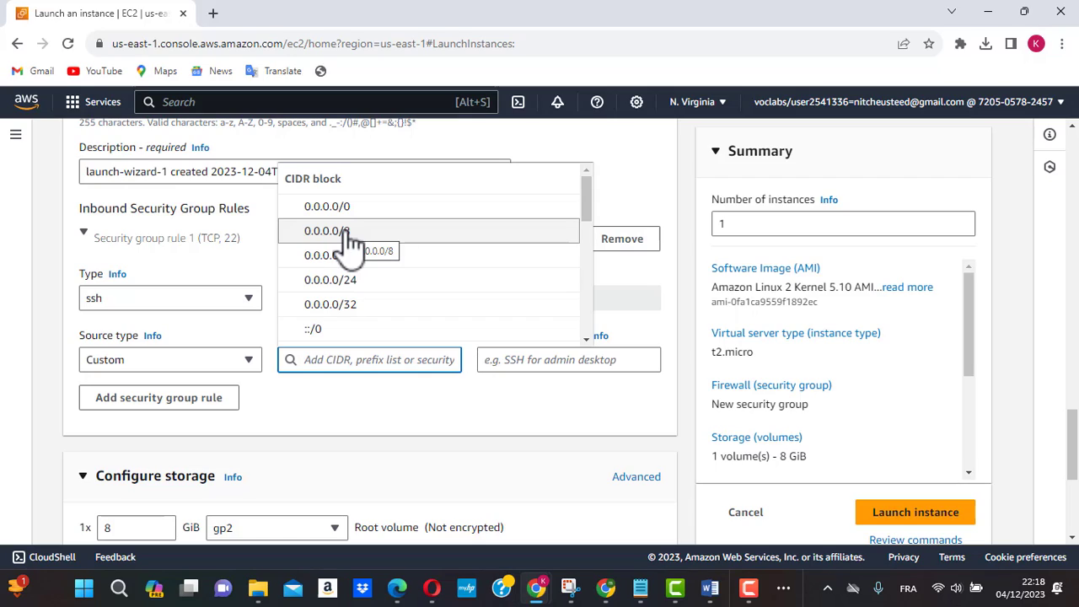
click(349, 245)
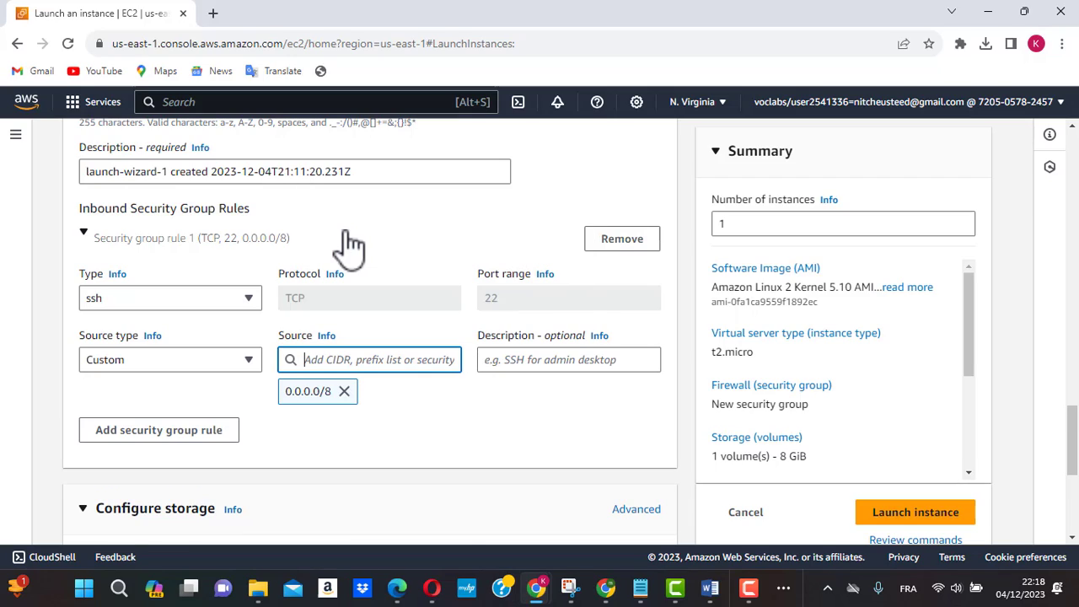
click(345, 392)
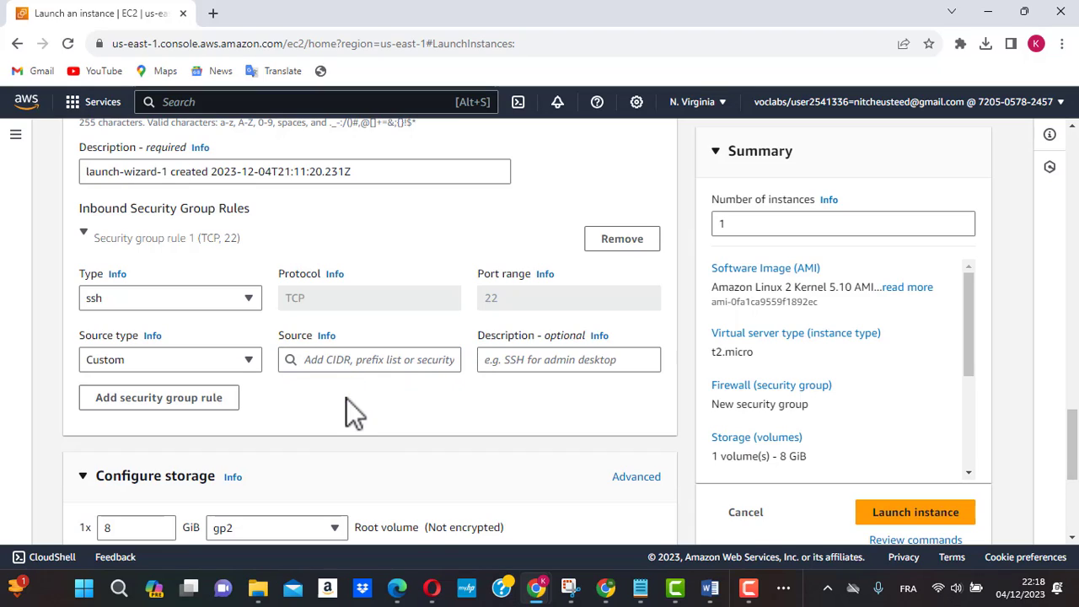
Step: Try My IP as the SSH rule's source type and return it to Anywhere
click(255, 362)
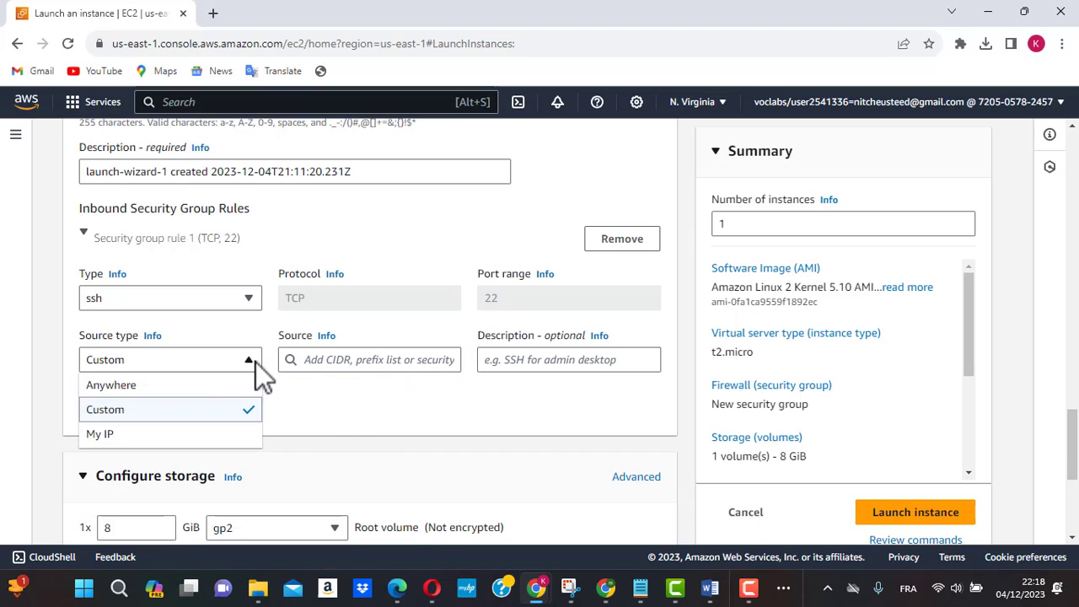
click(218, 438)
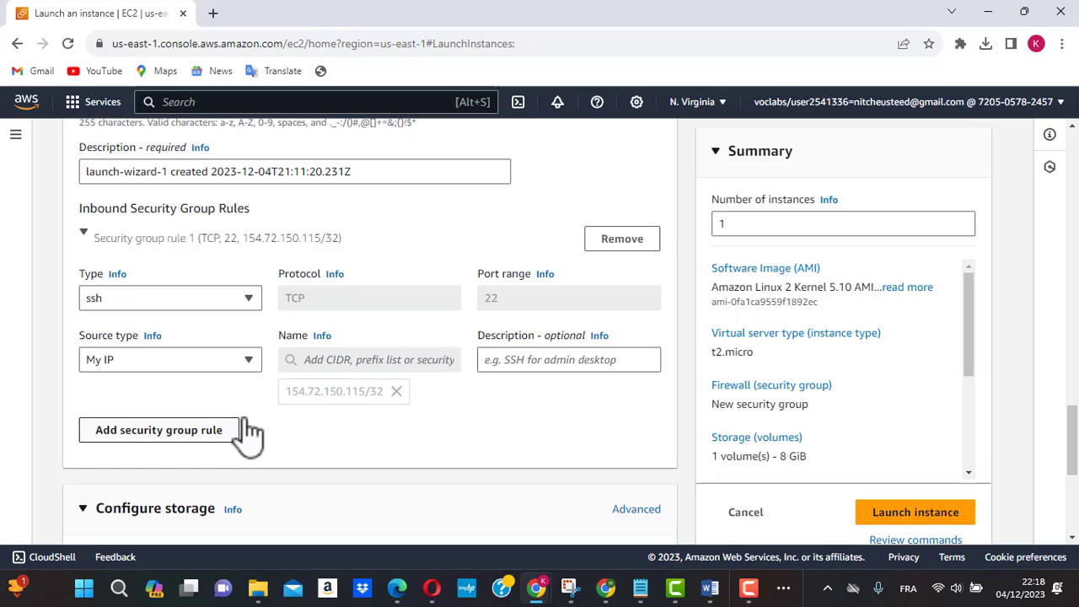
click(247, 359)
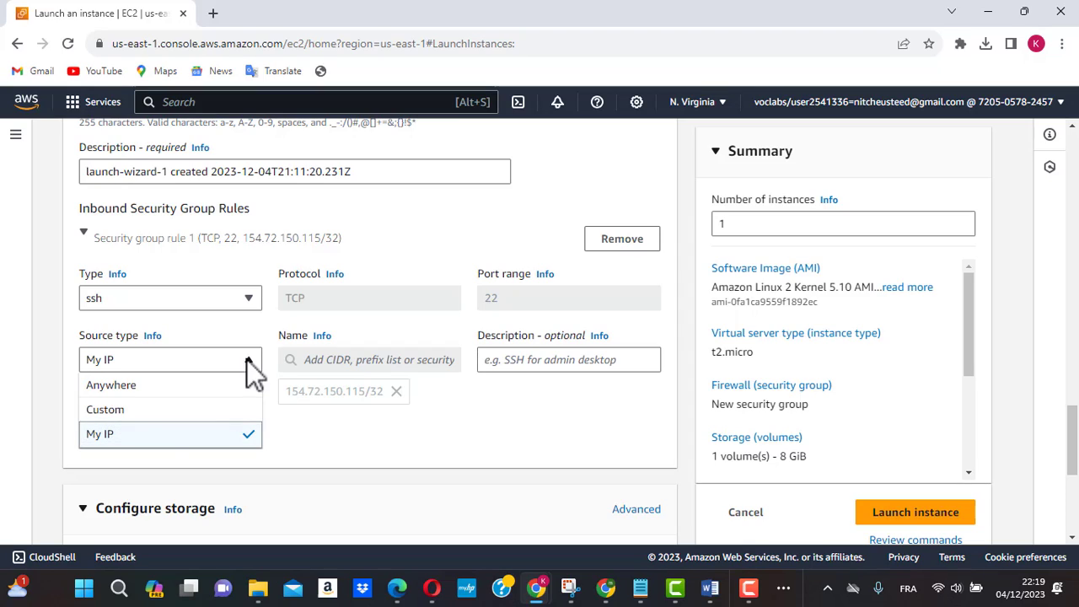
click(186, 384)
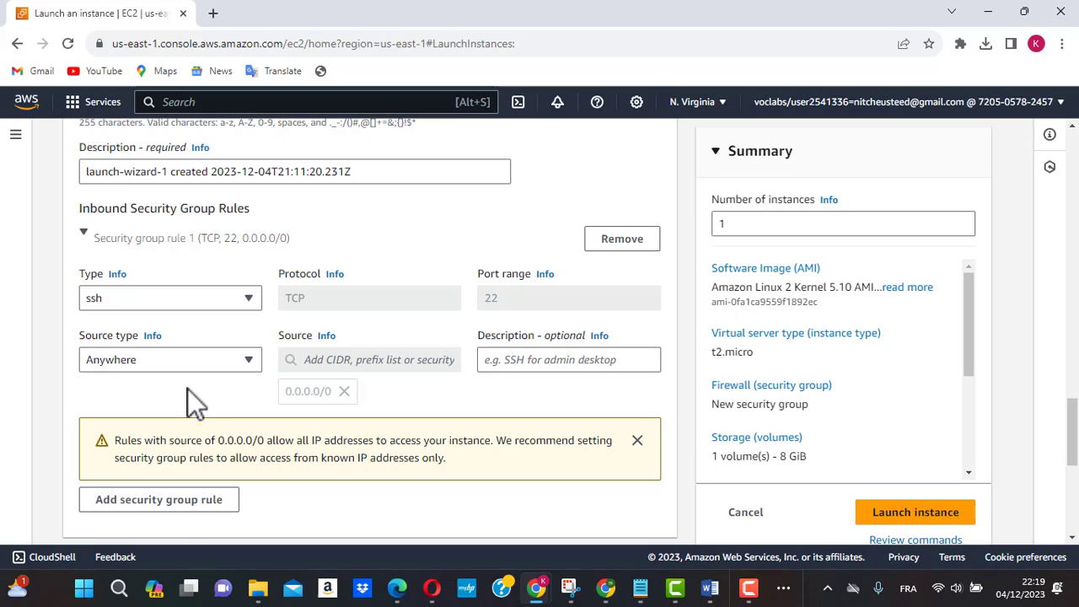
Step: Add a second inbound security group rule of type HTTP with its source type set to Anywhere
click(168, 510)
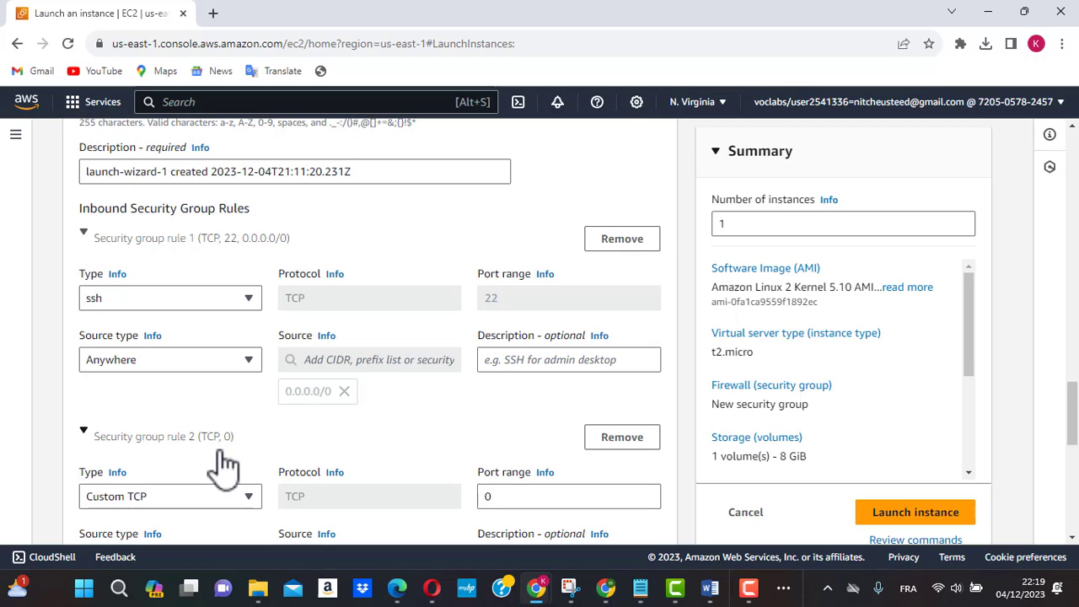
scroll(223, 463, down, 1)
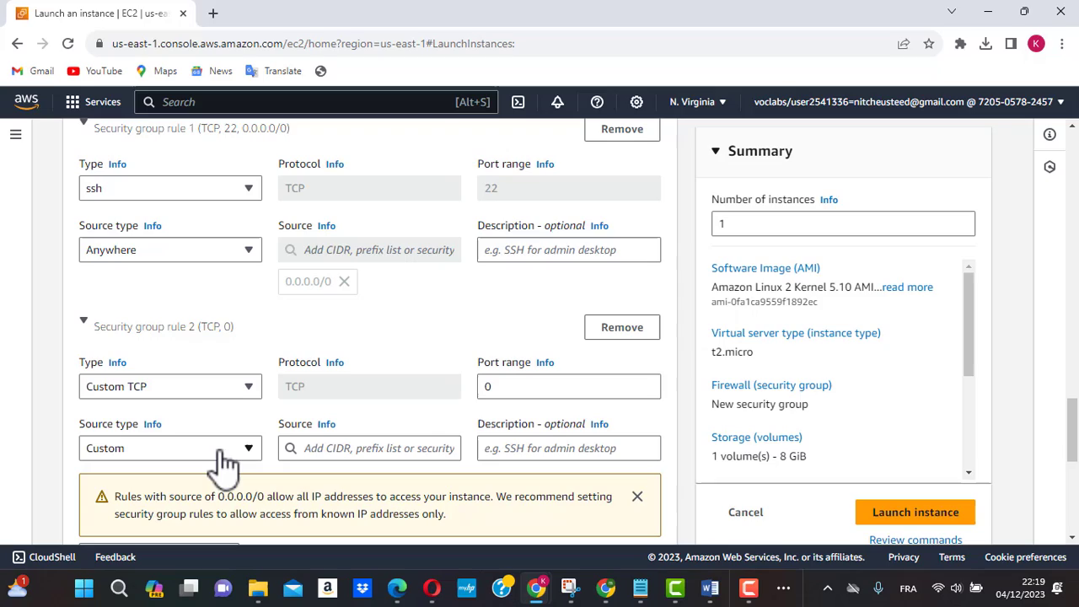
click(247, 389)
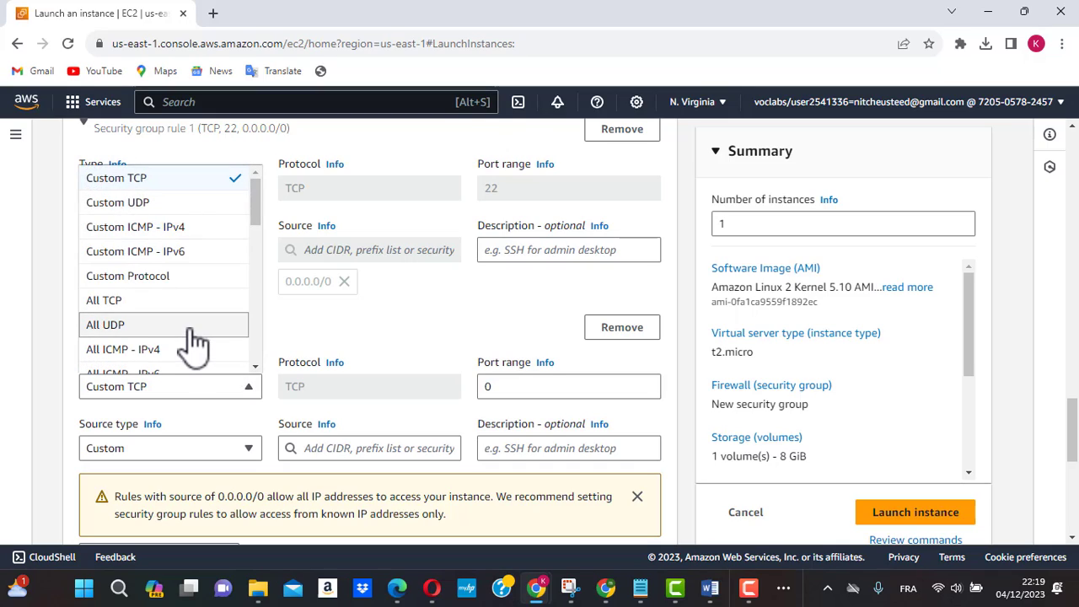
scroll(189, 343, down, 2)
scroll(192, 346, down, 3)
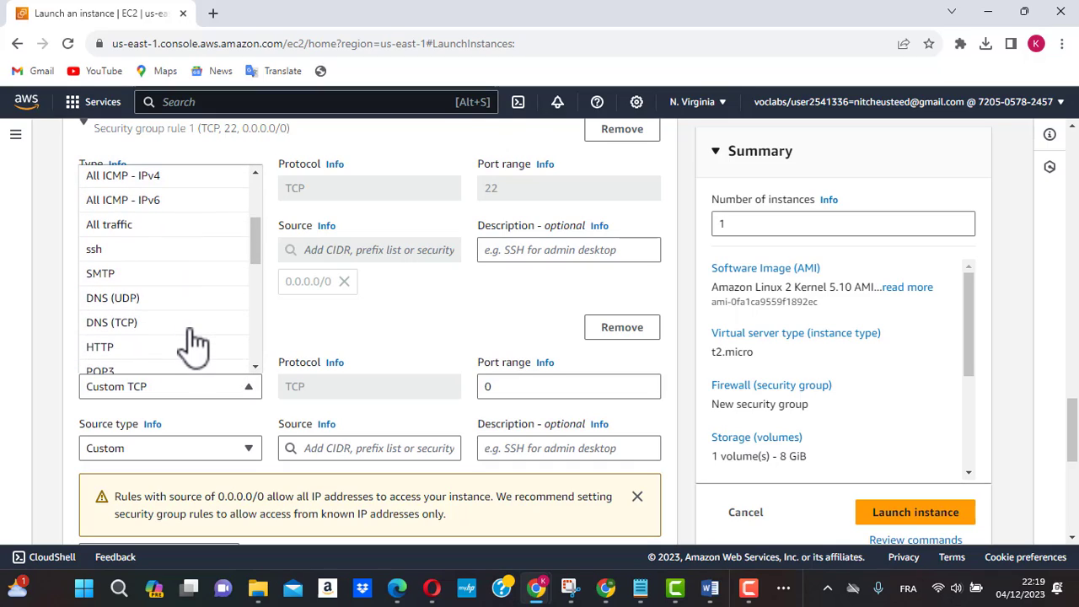
click(135, 327)
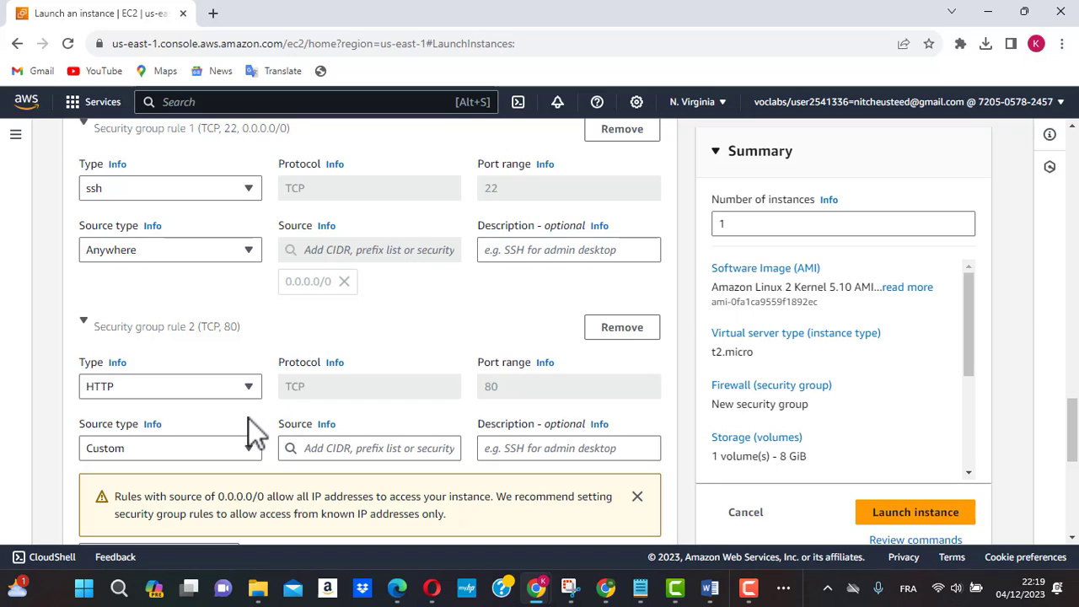
click(247, 449)
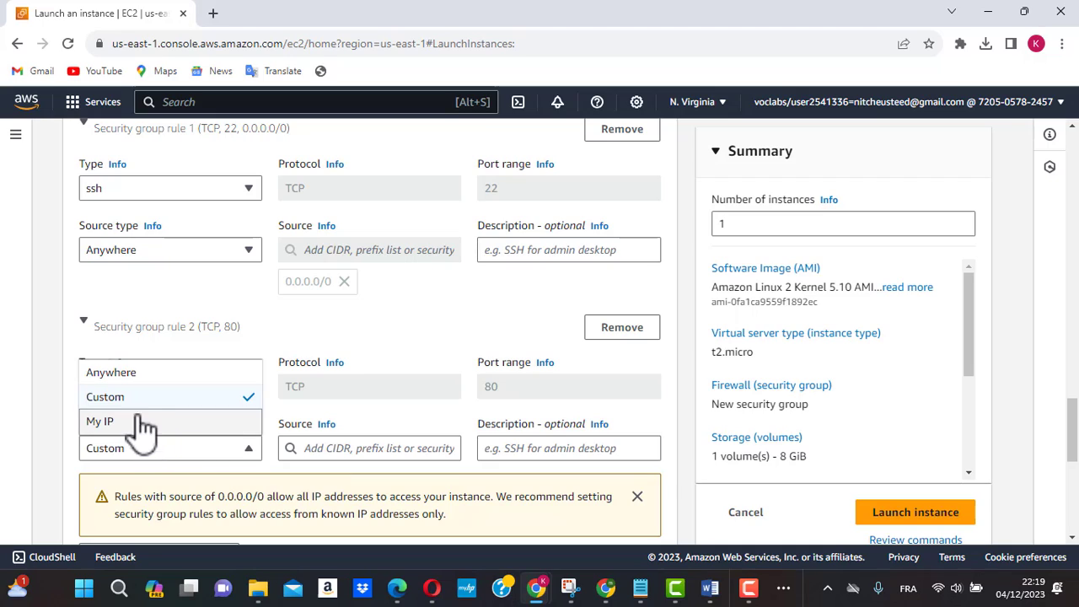
click(121, 380)
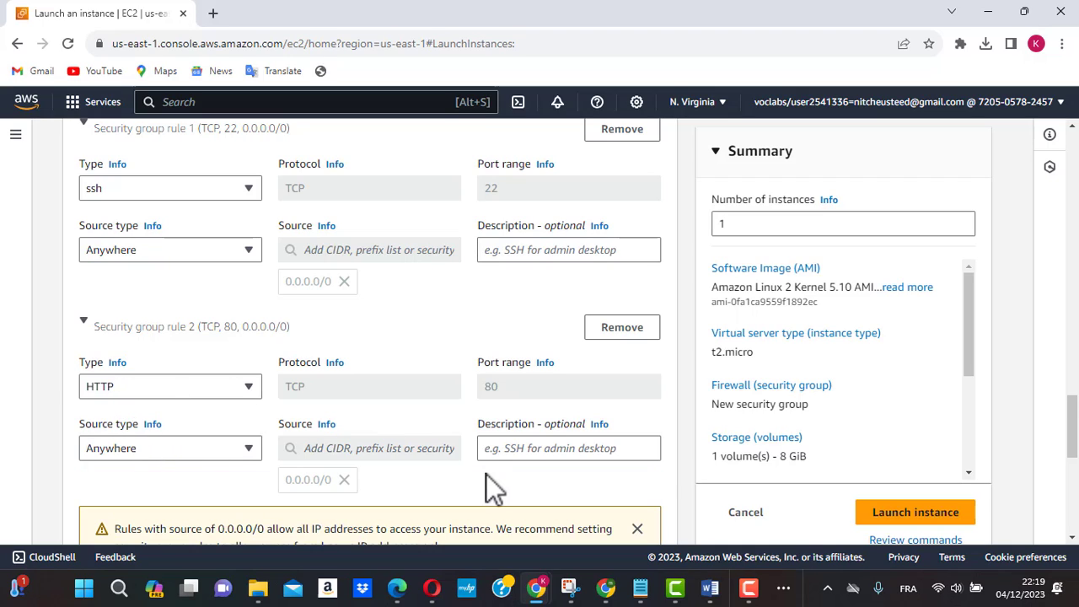
Step: Review the storage settings, inbound rules and launch summary, and launch the instance
scroll(486, 474, down, 3)
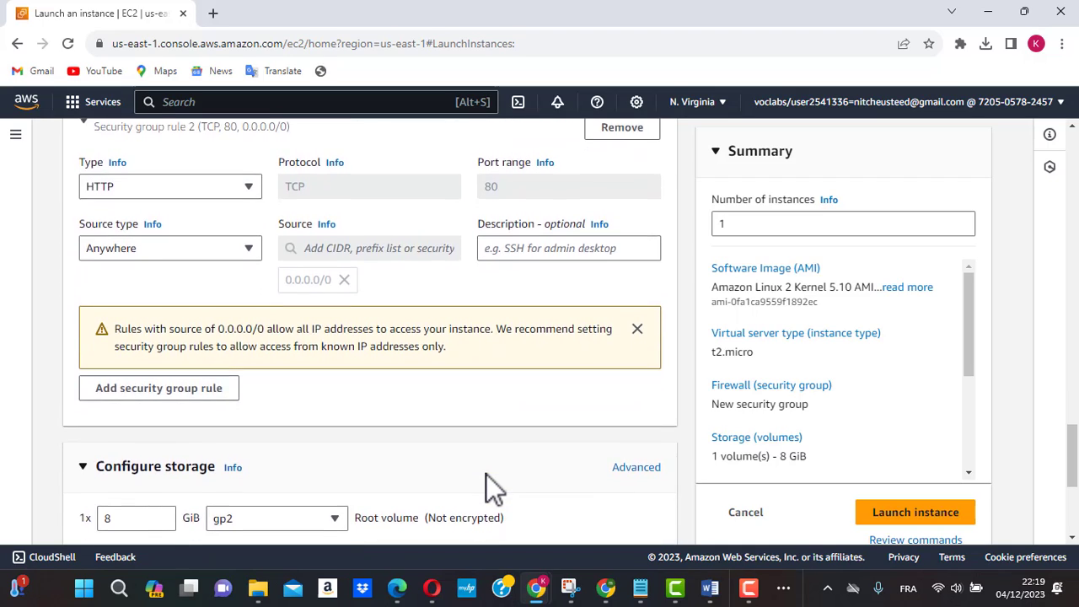
scroll(485, 473, down, 3)
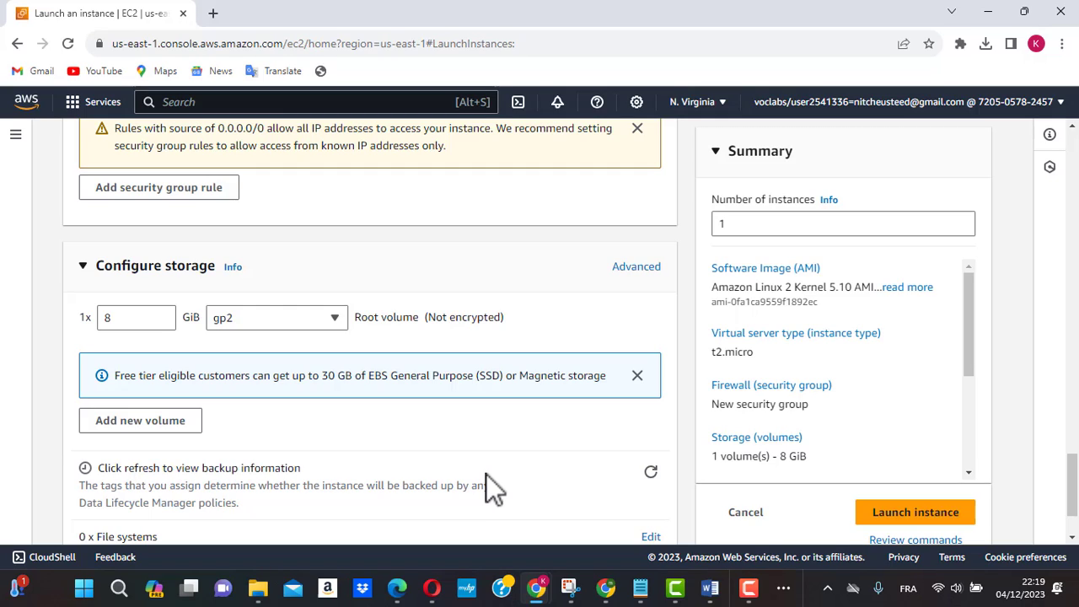
scroll(485, 474, down, 1)
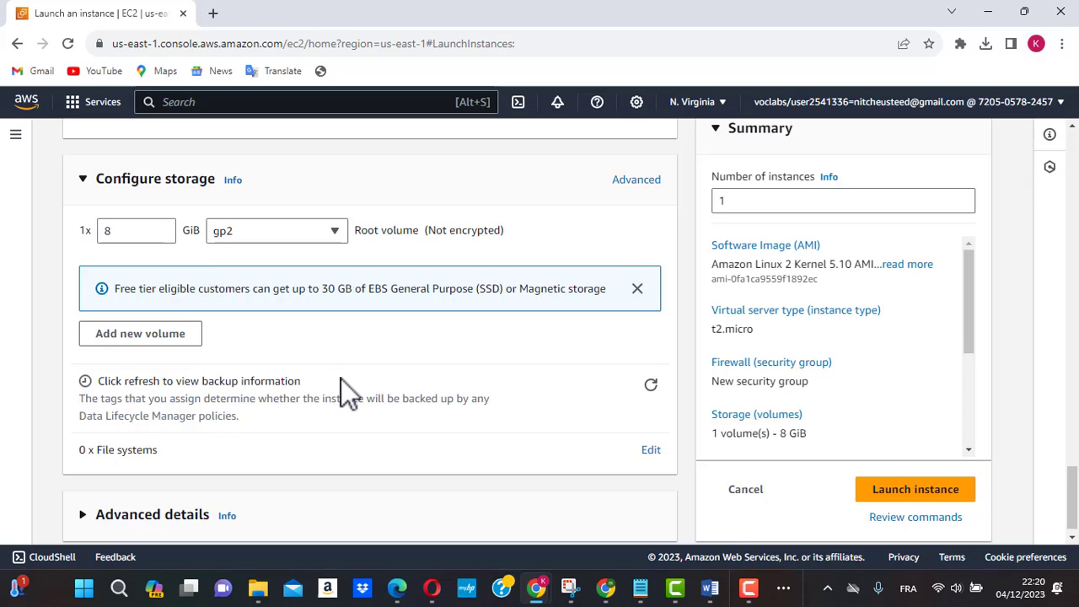
scroll(340, 390, down, 1)
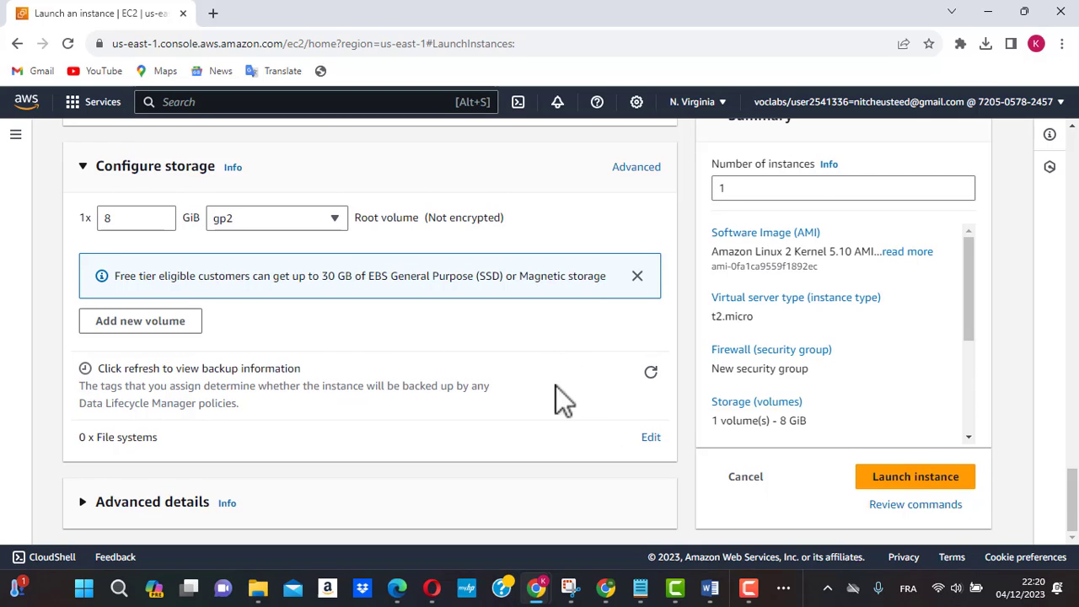
scroll(543, 379, up, 5)
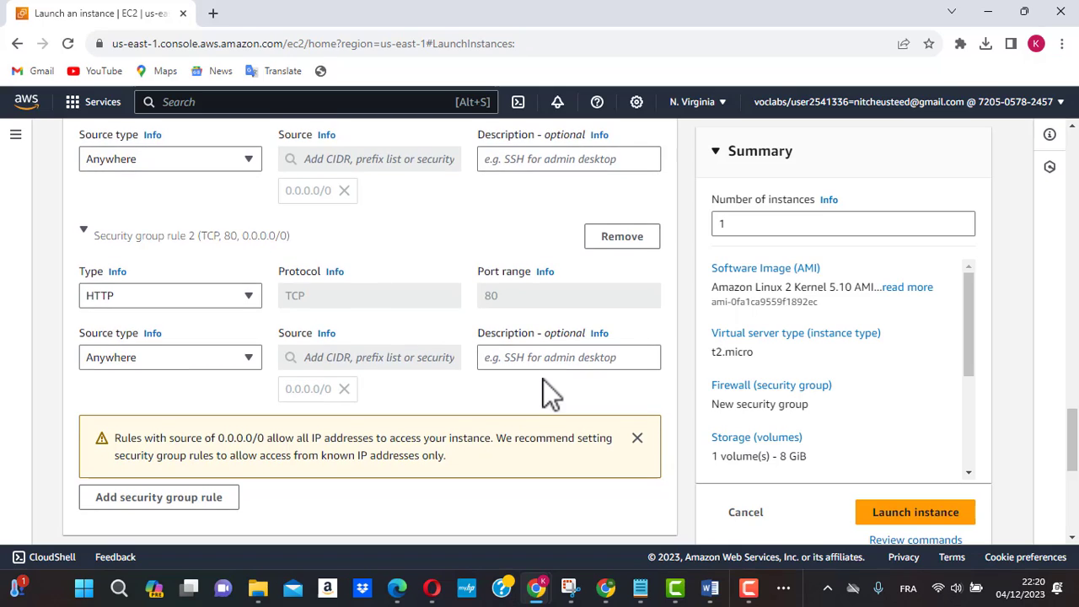
scroll(895, 371, down, 5)
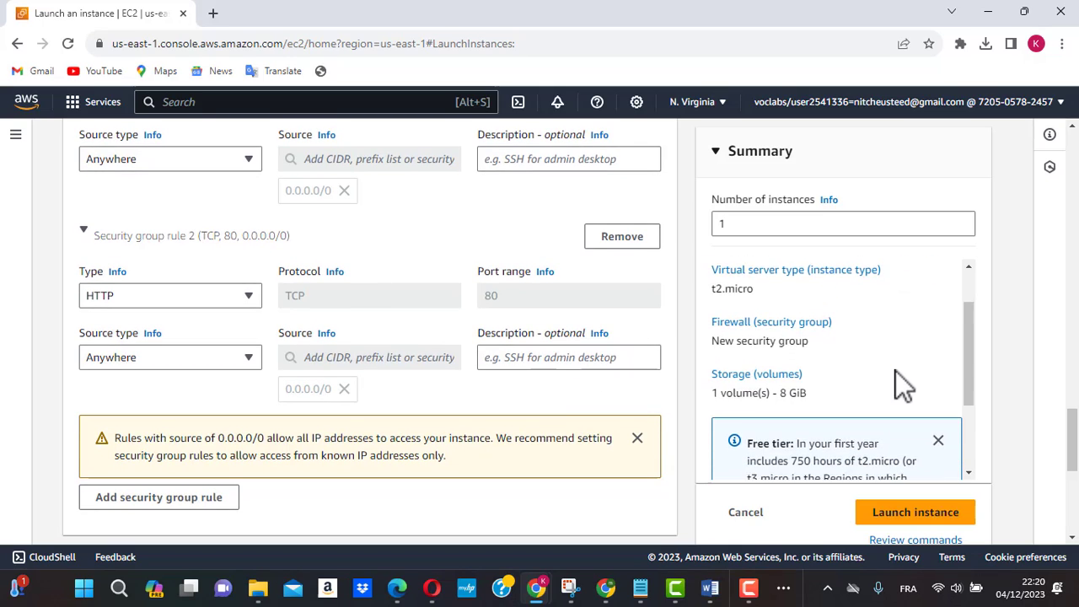
scroll(895, 371, down, 1)
scroll(895, 370, up, 3)
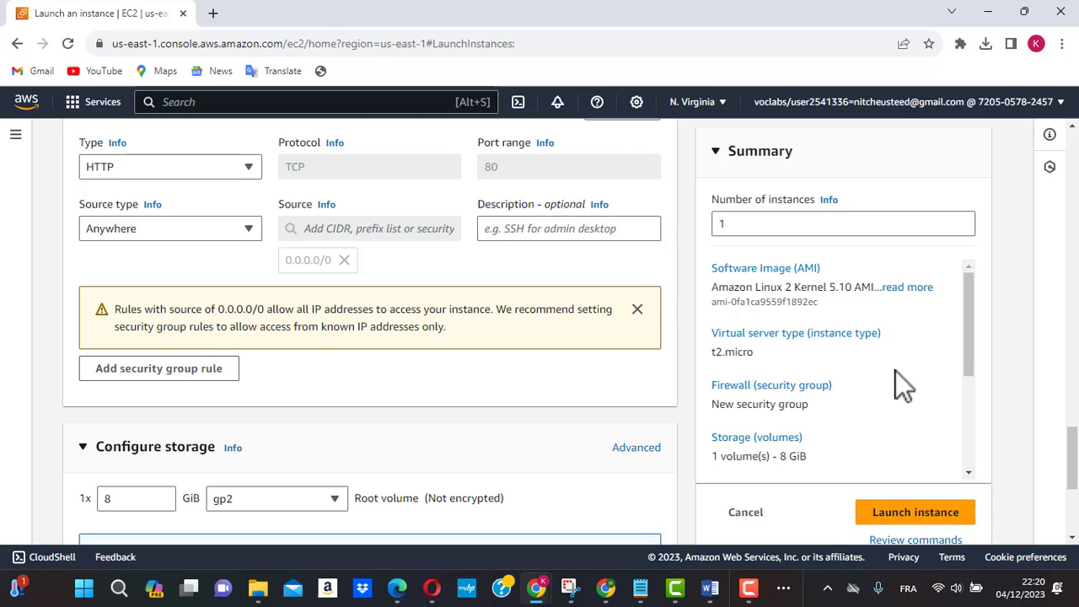
click(918, 521)
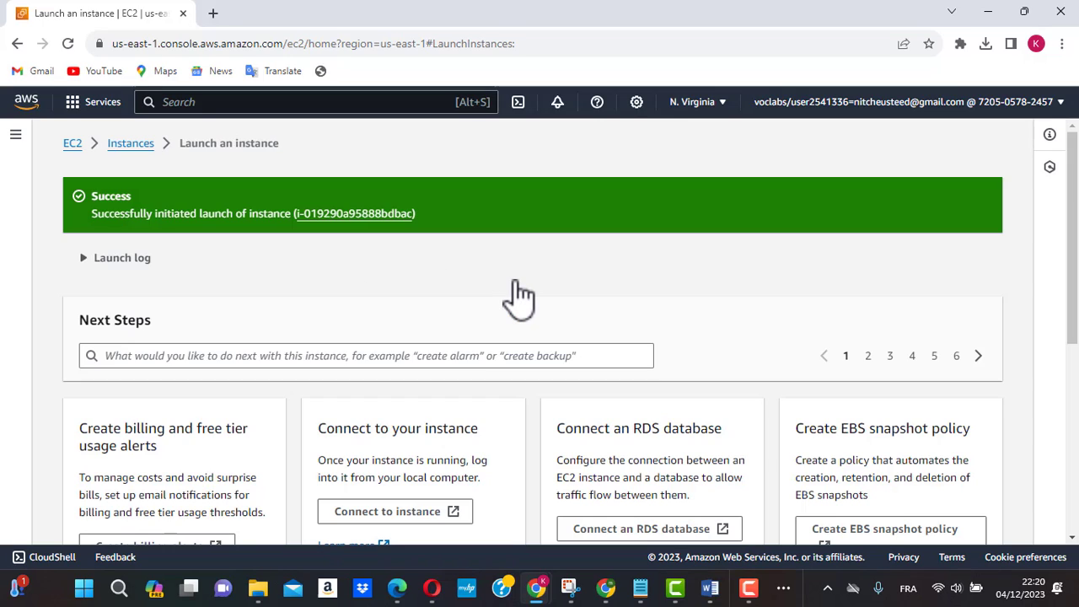
Step: Open the launched instance in the instances list, refresh its state and select Bleucloudser to show its details
click(357, 213)
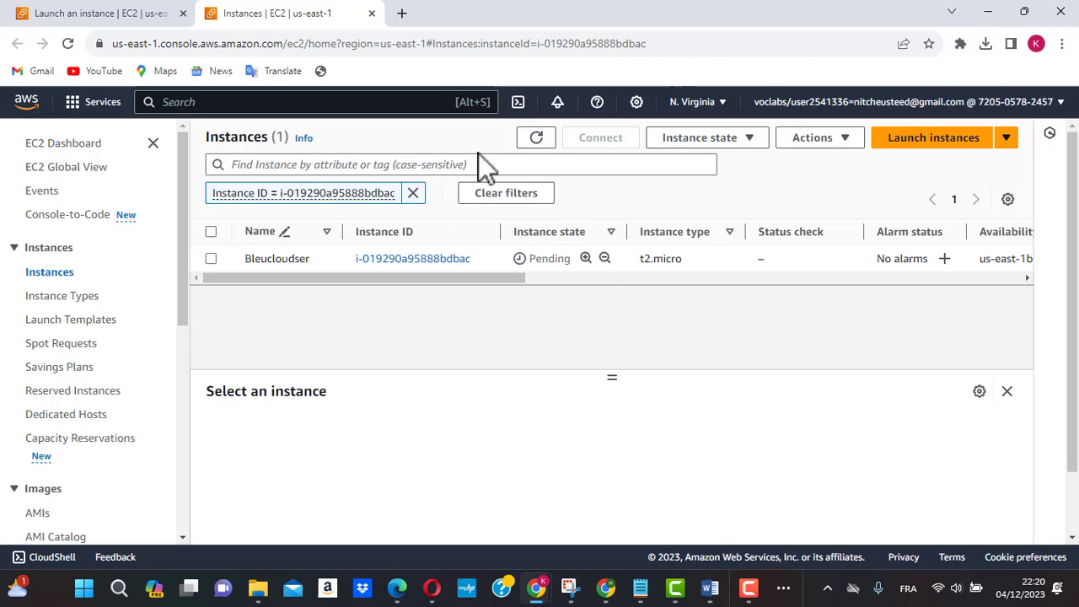
click(536, 140)
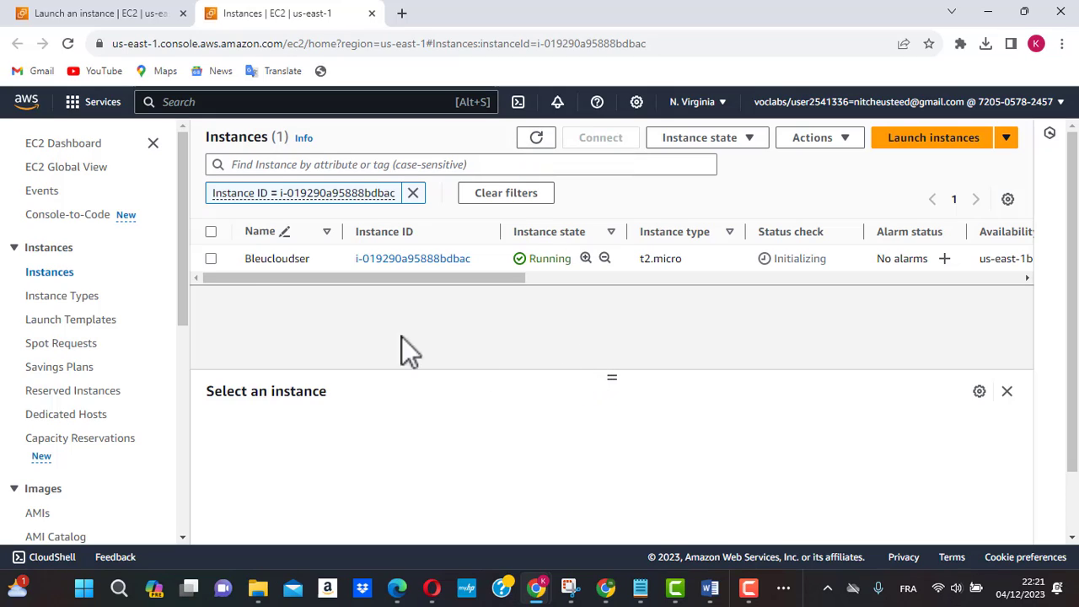
click(211, 259)
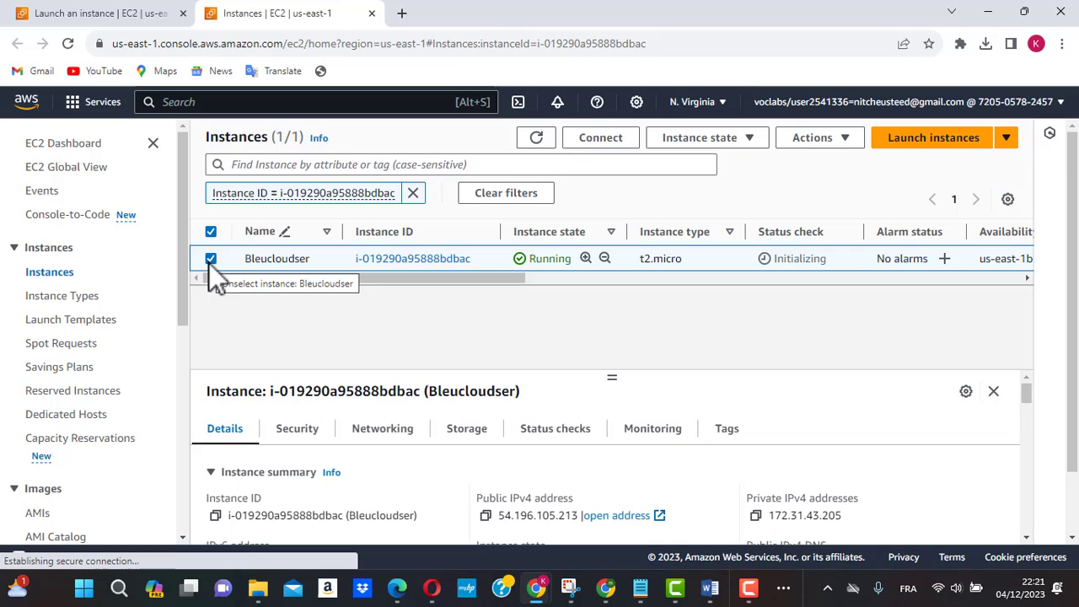
Step: Look through the Bleucloudser instance's details and copy its public IPv4 address
scroll(459, 396, down, 2)
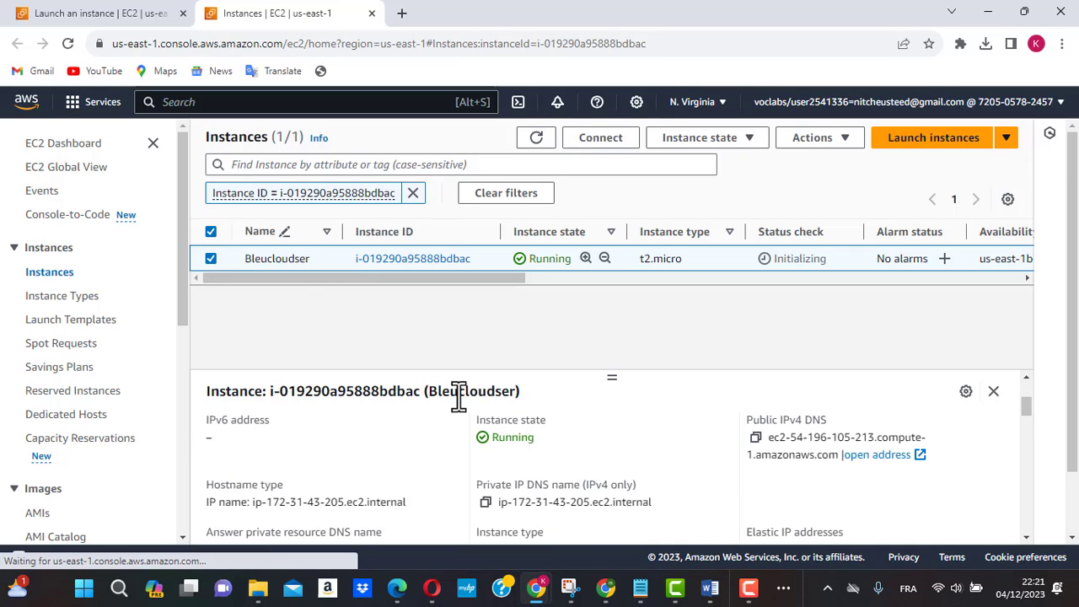
scroll(561, 497, up, 2)
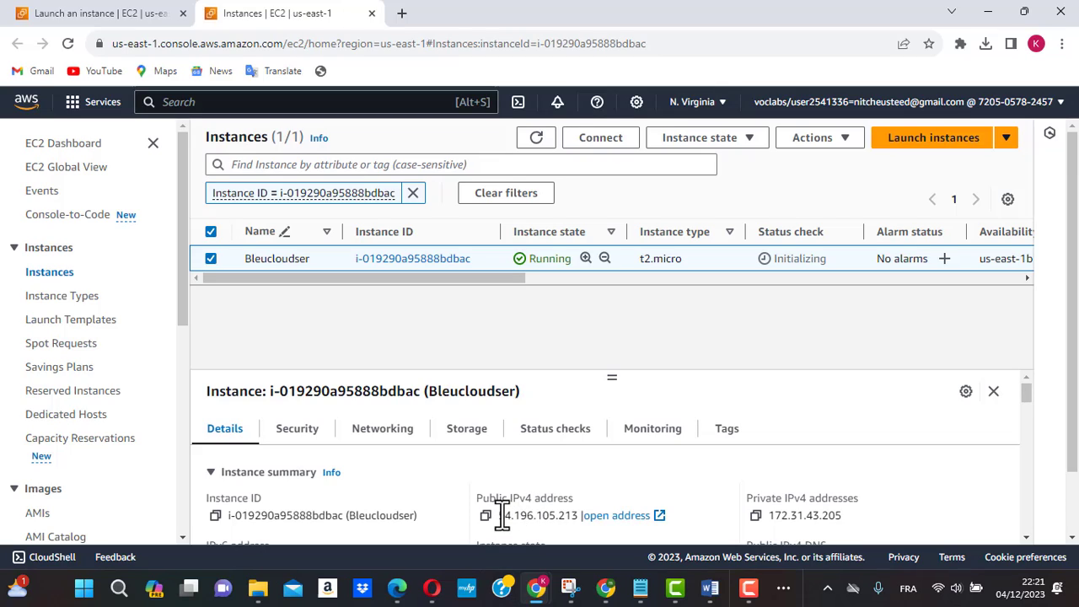
drag(501, 515, 580, 517)
key(ctrl+c)
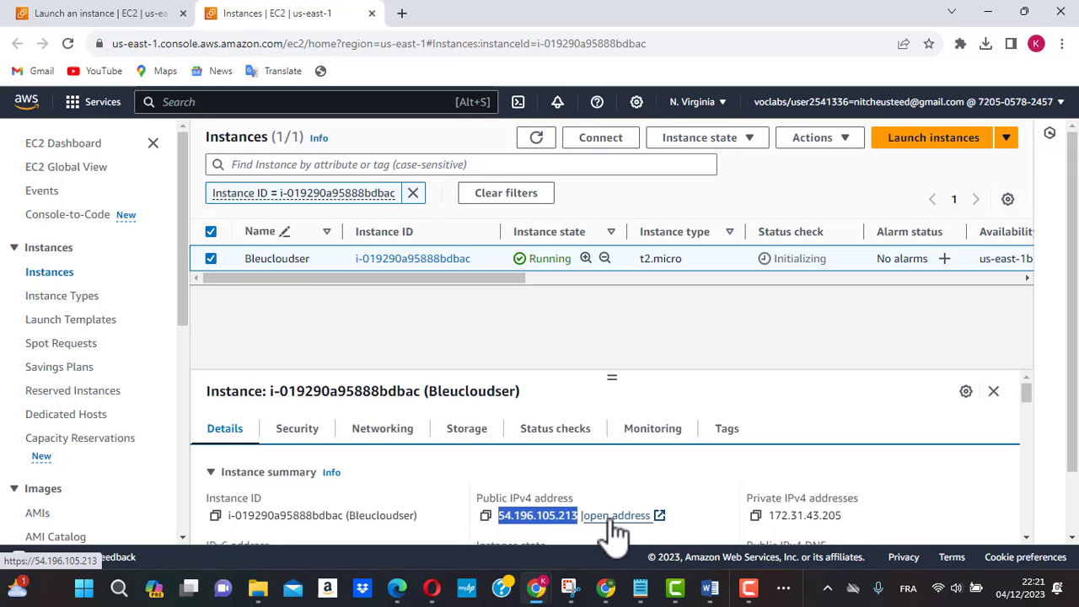
Step: Test the web server by loading 54.196.105.213 in a new browser tab, and return to the EC2 instances page
click(403, 15)
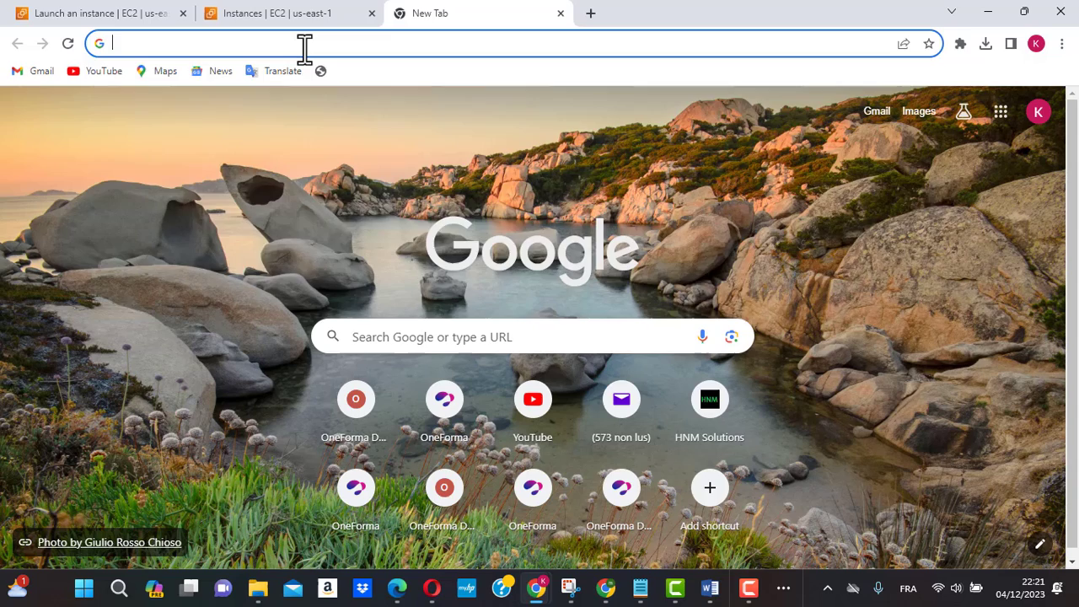
click(303, 44)
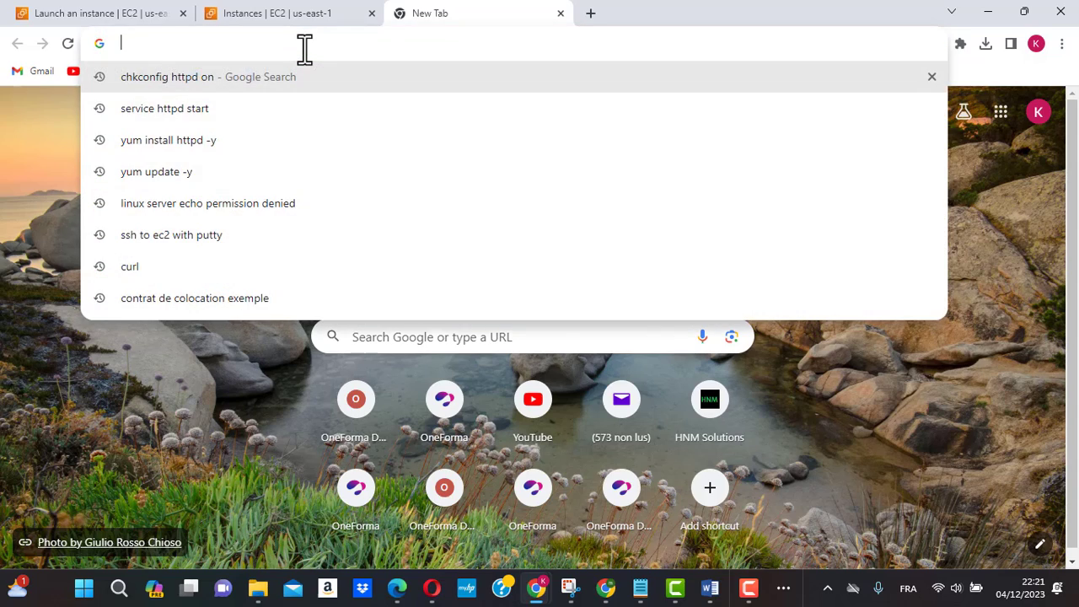
key(ctrl+v)
key(Return)
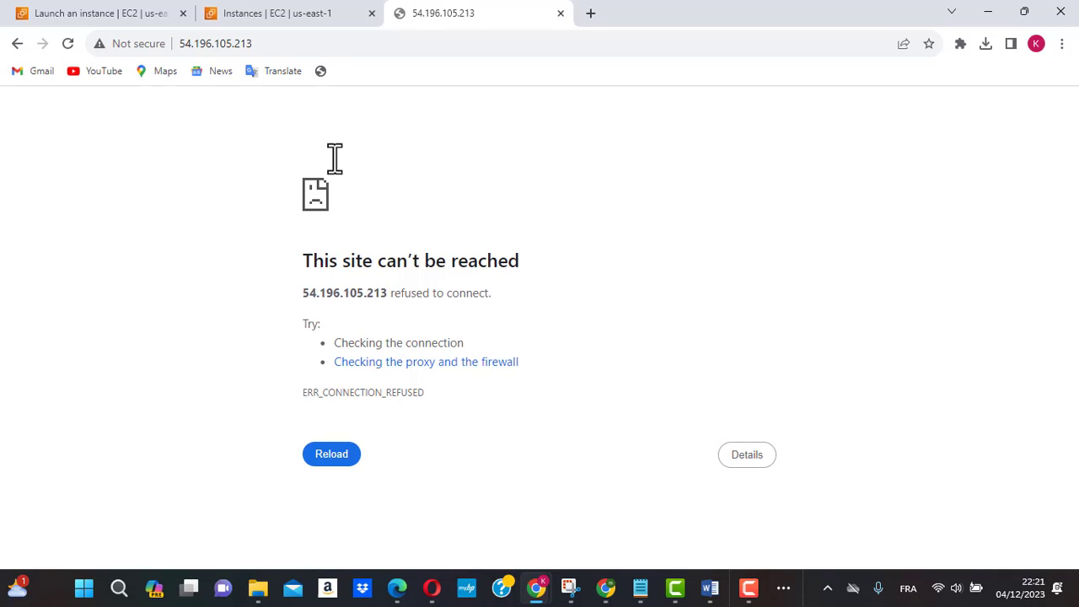
click(297, 17)
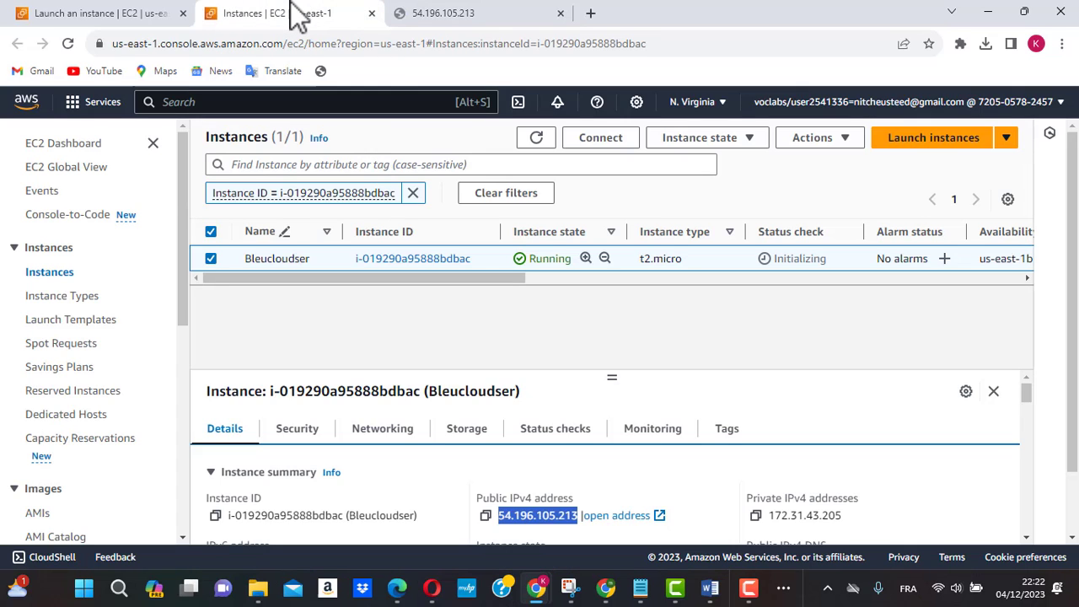